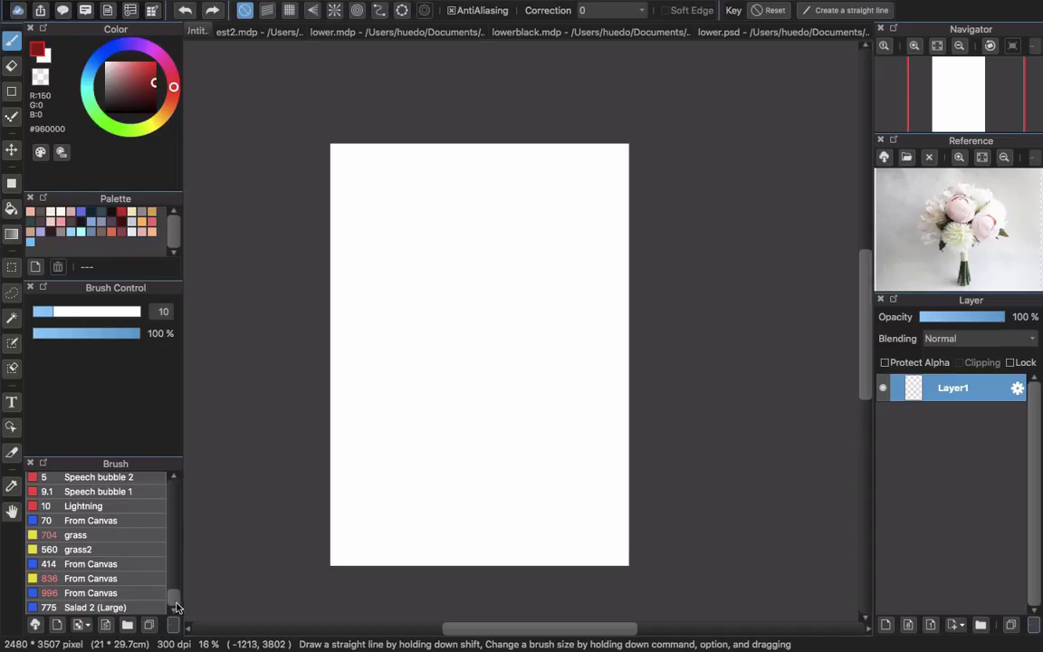
Step: Search the cloud brush library for 'multi', then close it
click(36, 625)
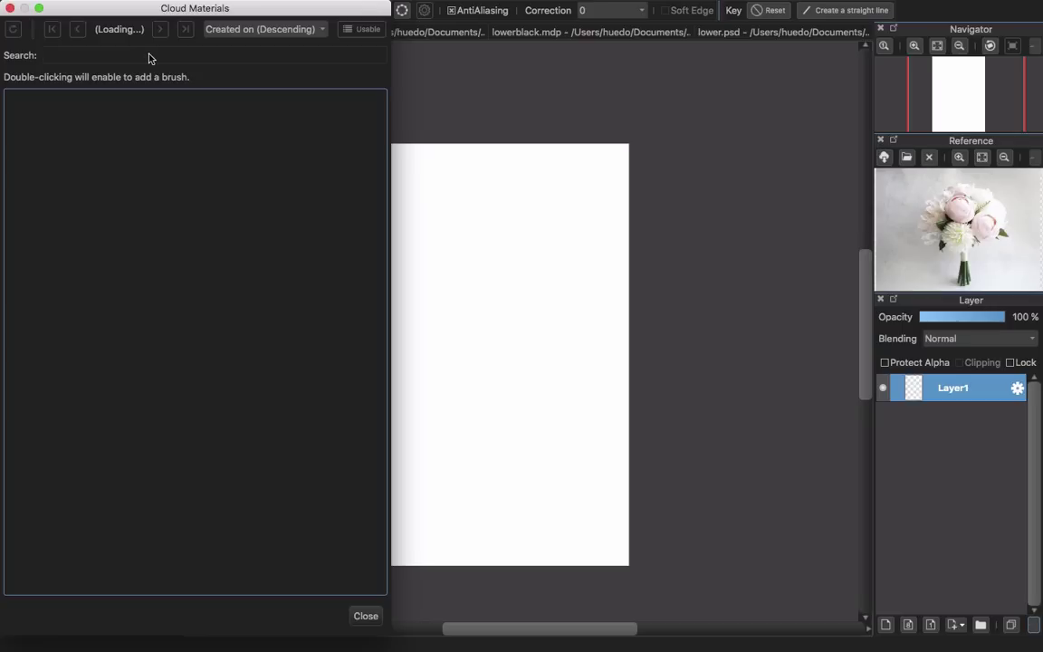
click(128, 54)
text(m)
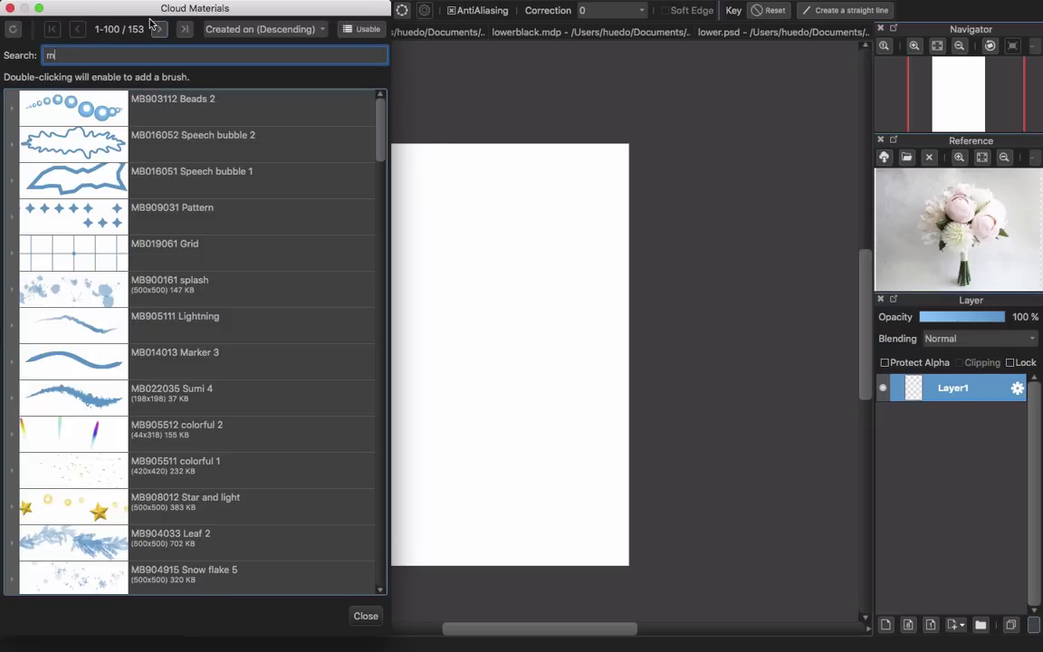
text(ulti)
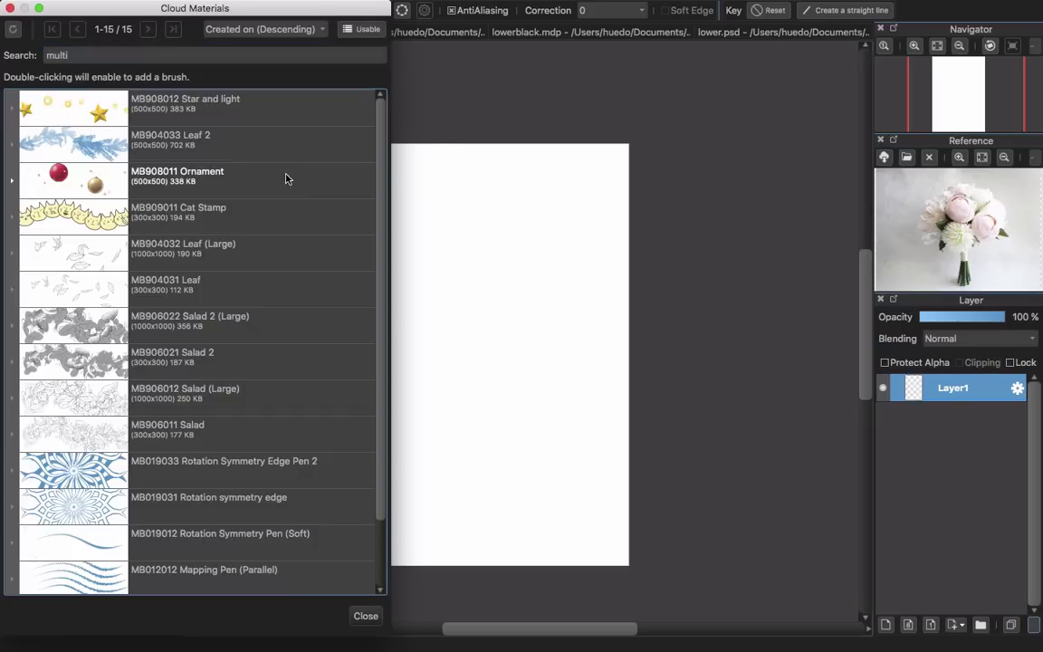
click(360, 617)
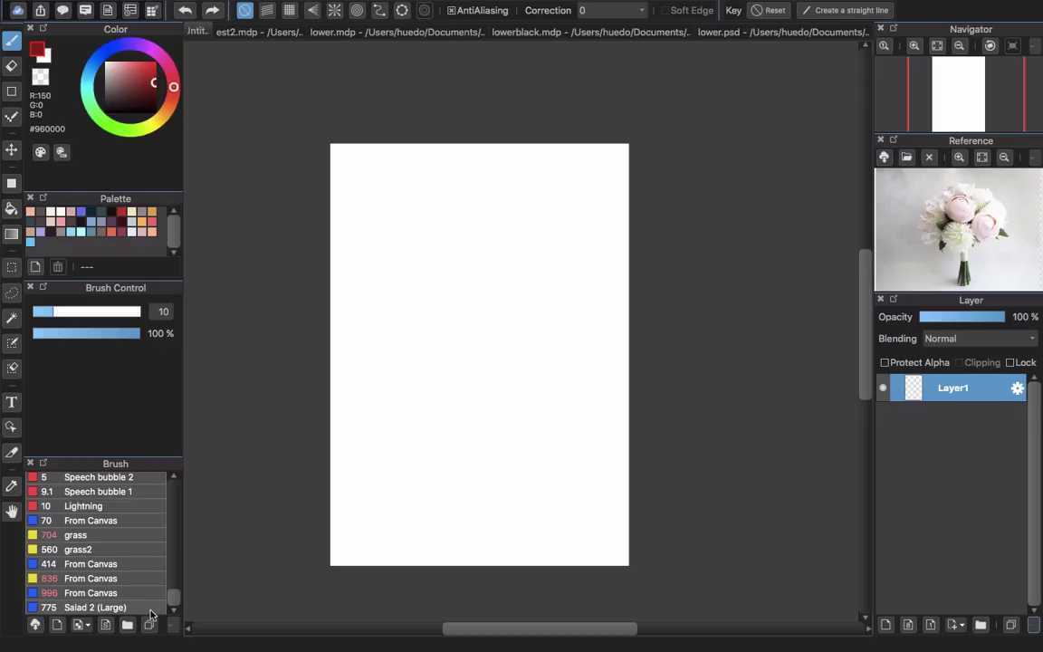
Step: Select the Salad 2 (Large) brush, test it and undo the stroke, then start a new image
click(108, 606)
mouse_move(367, 399)
mouse_down()
mouse_move(361, 372)
mouse_move(517, 282)
mouse_move(512, 395)
mouse_move(380, 308)
mouse_move(557, 272)
mouse_up()
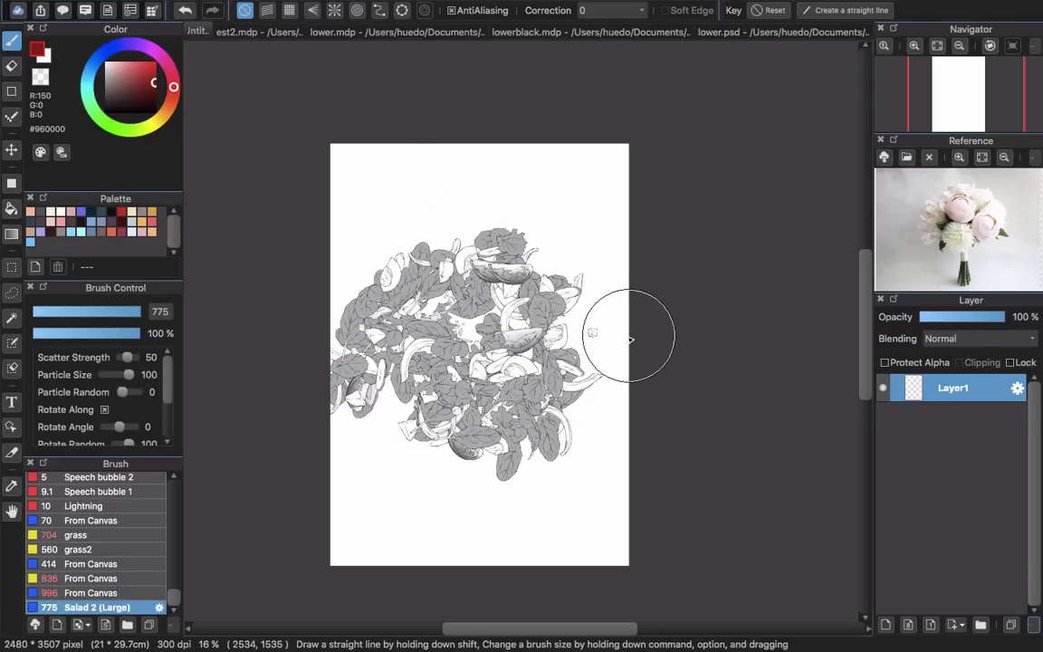
key(super+z)
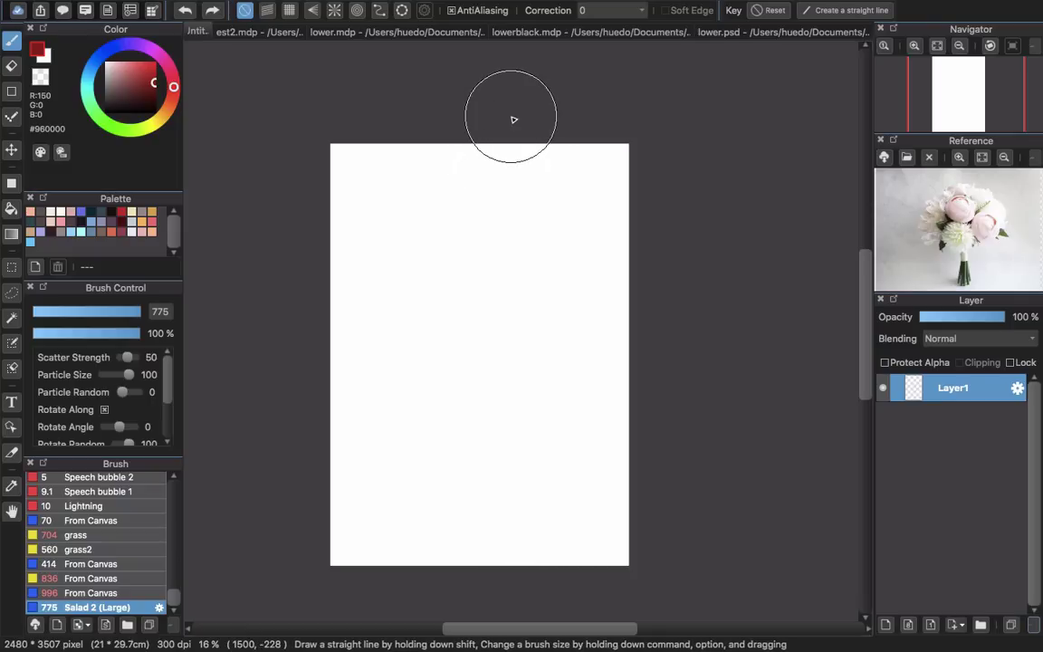
key(super+n)
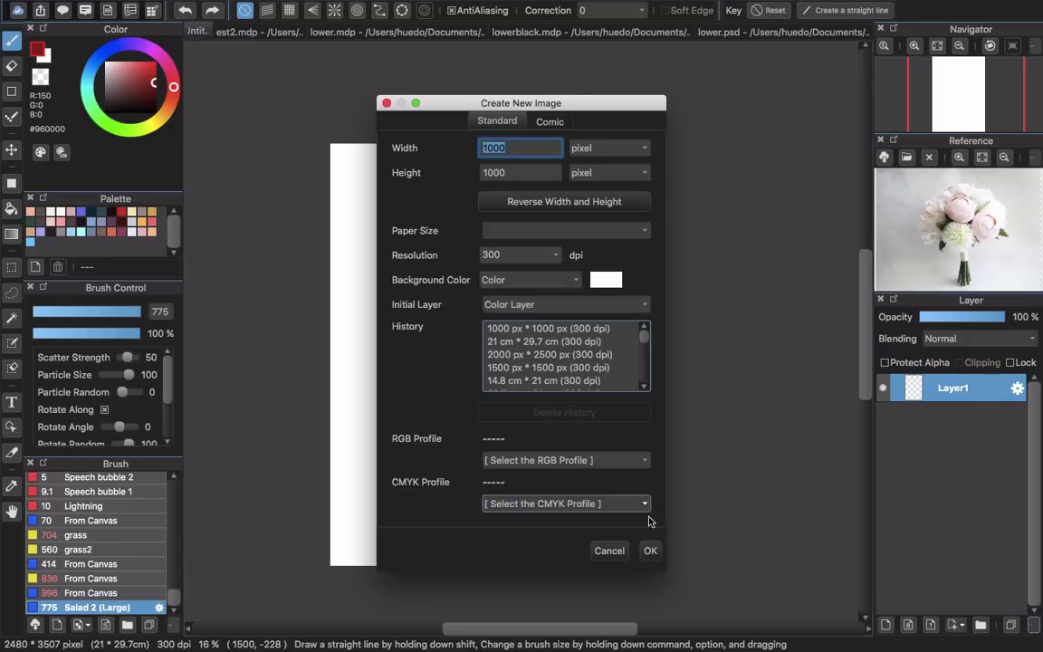
click(651, 550)
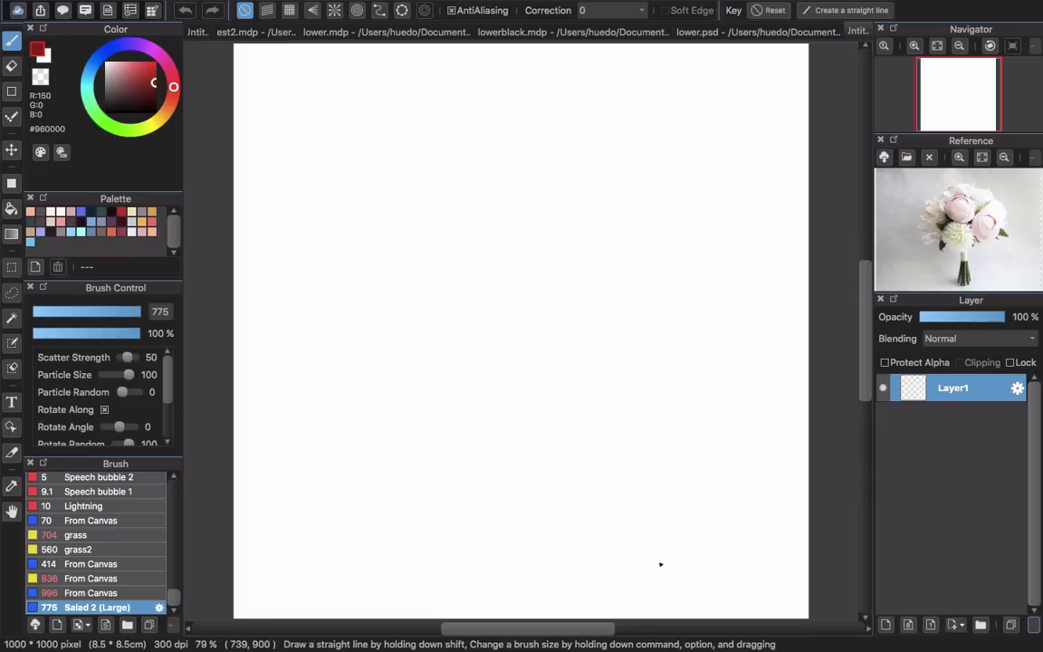
scroll(717, 225, down, 3)
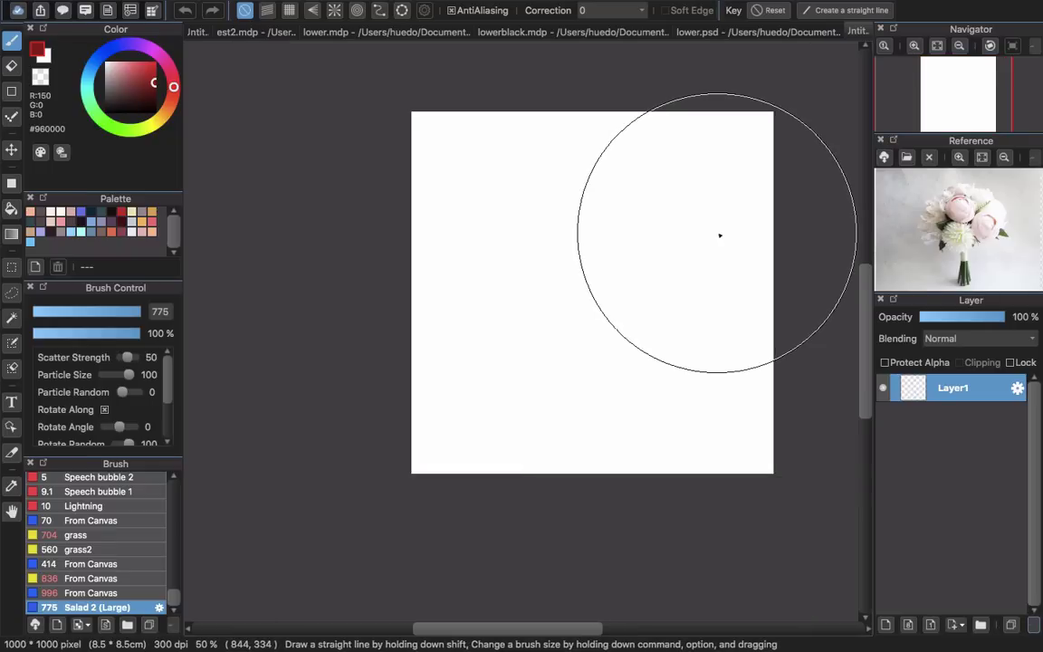
scroll(719, 233, up, 1)
scroll(667, 209, right, 3)
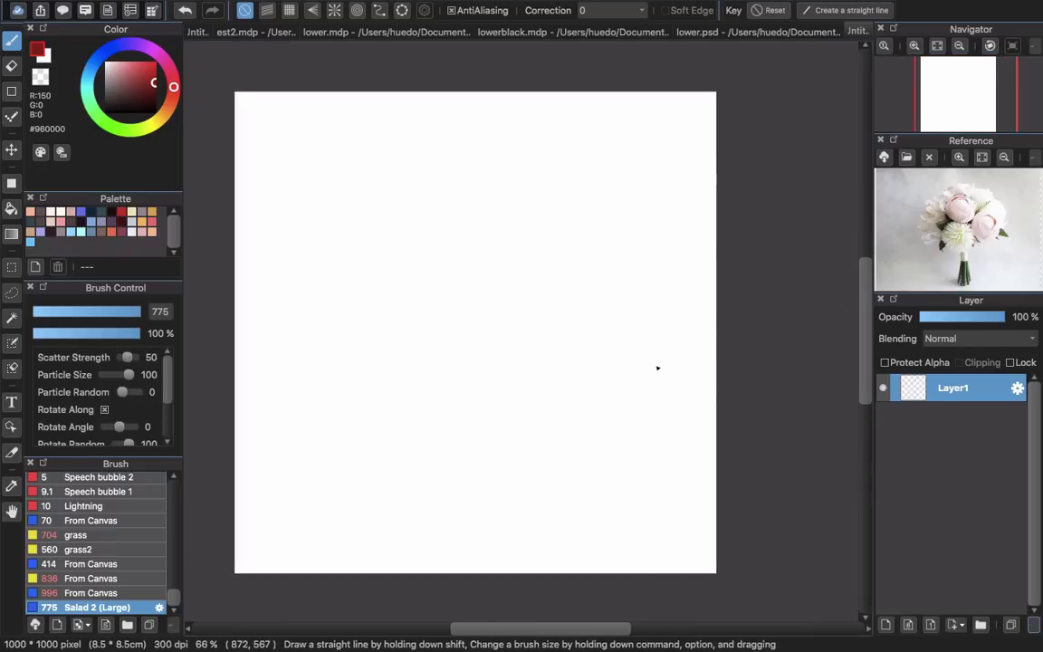
scroll(658, 364, down, 1)
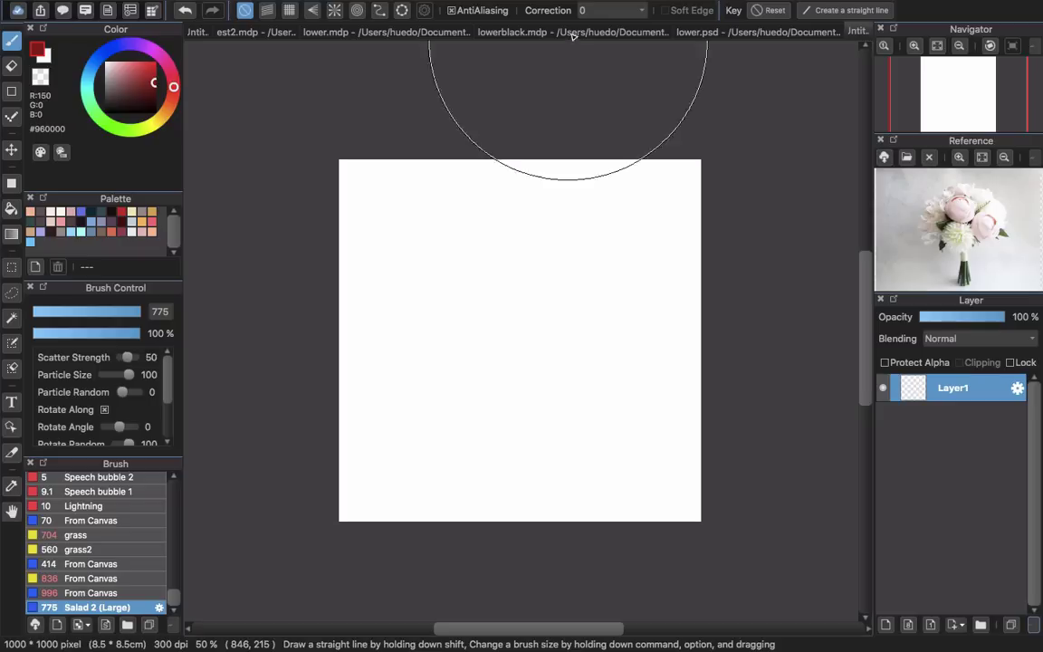
Step: Paint a black leaf near the canvas centre with the Fill brush, undoing the second leaf
mouse_move(179, 599)
mouse_down()
mouse_move(174, 471)
mouse_move(174, 517)
mouse_up()
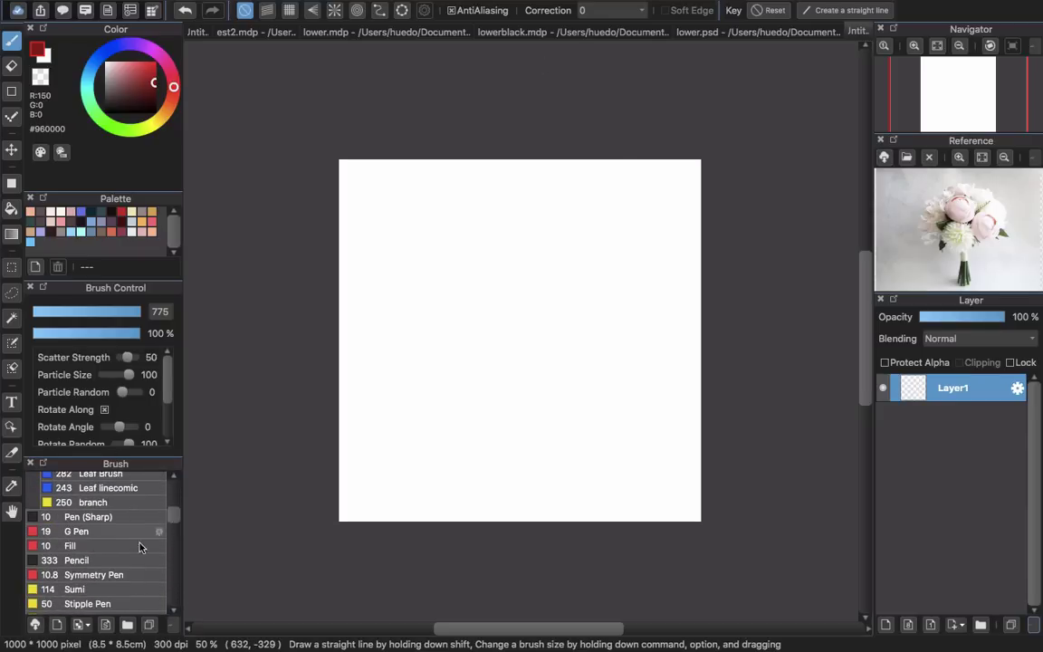
click(110, 546)
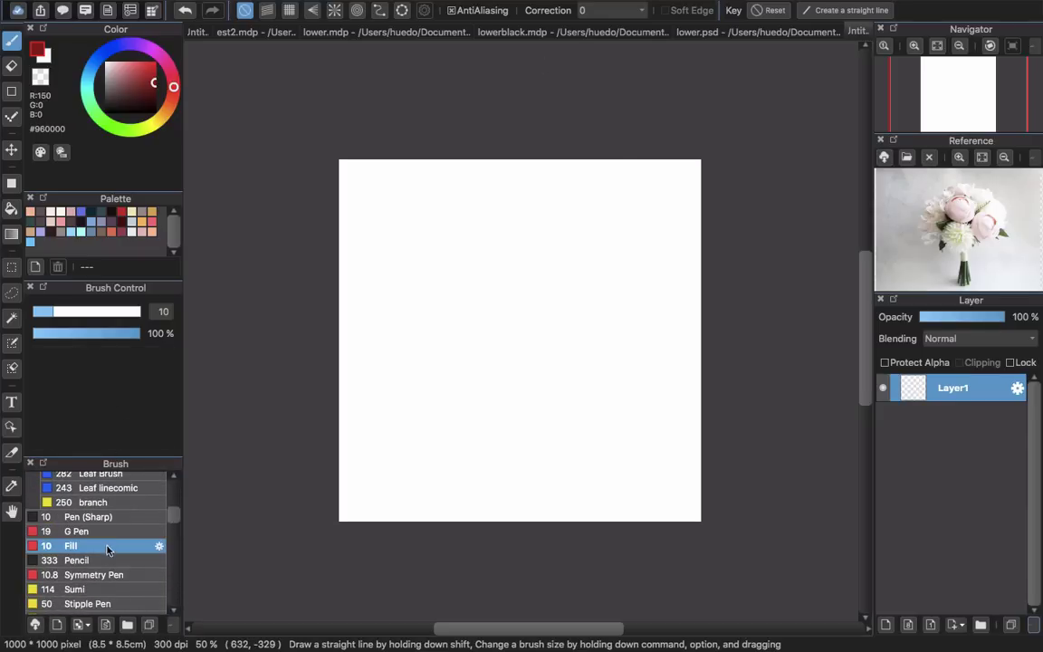
click(106, 111)
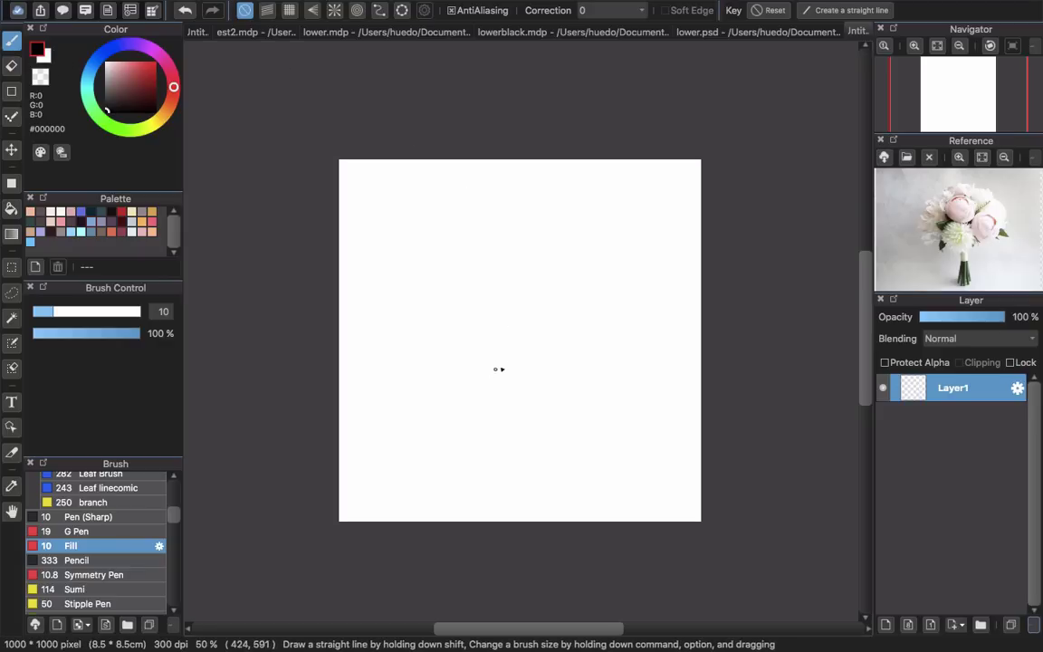
mouse_move(501, 365)
mouse_down()
mouse_move(460, 369)
mouse_move(521, 301)
mouse_move(565, 290)
mouse_move(528, 377)
mouse_move(503, 367)
mouse_up()
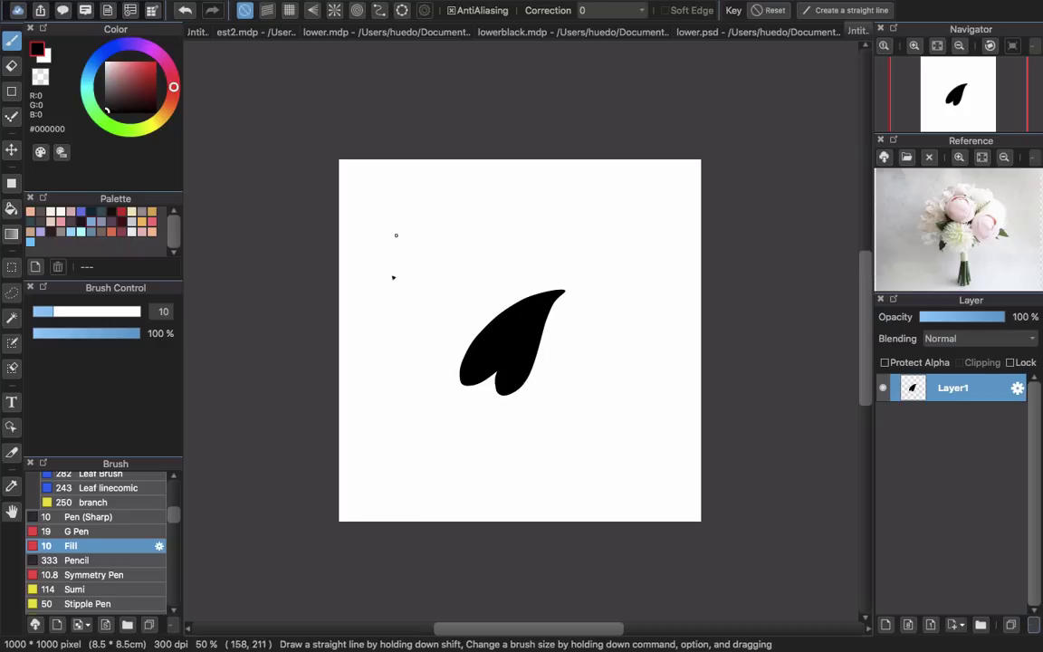
mouse_move(370, 299)
mouse_down()
mouse_move(367, 241)
mouse_move(403, 186)
mouse_move(432, 179)
mouse_move(433, 230)
mouse_move(407, 305)
mouse_up()
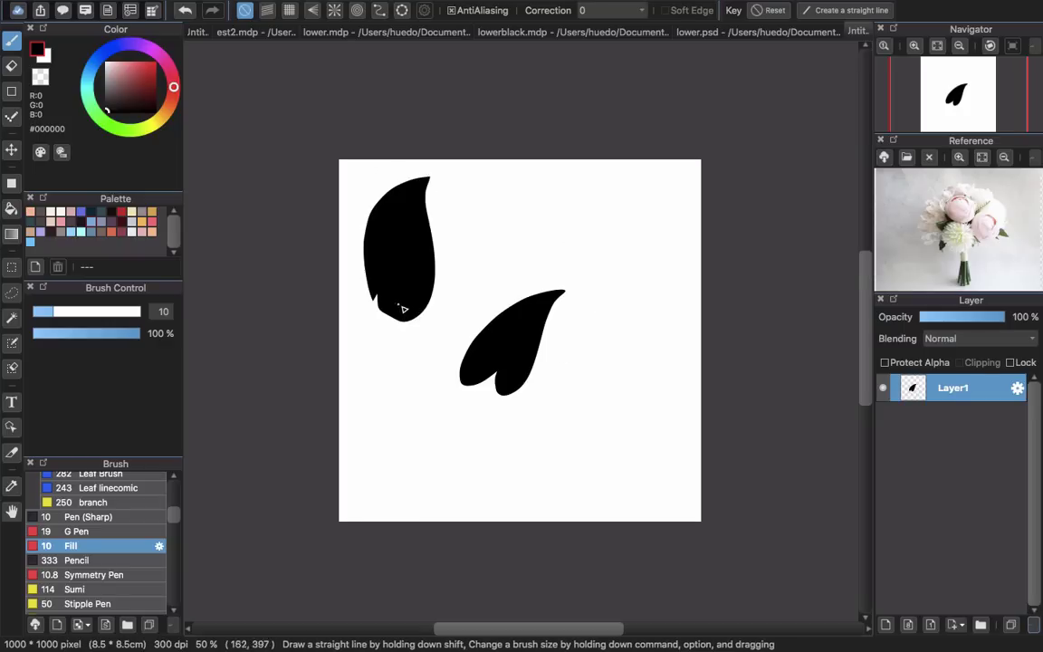
key(cmd+z)
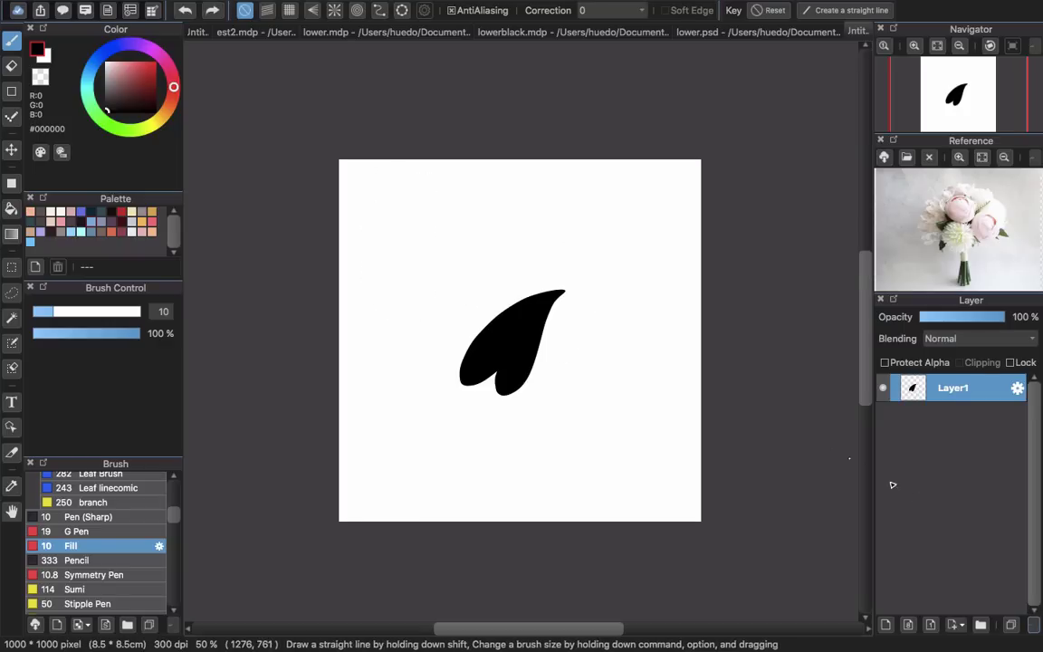
Step: Hide Layer1 and paint a rounded central petal and a tall upper-left leaf on new Layer2
click(887, 625)
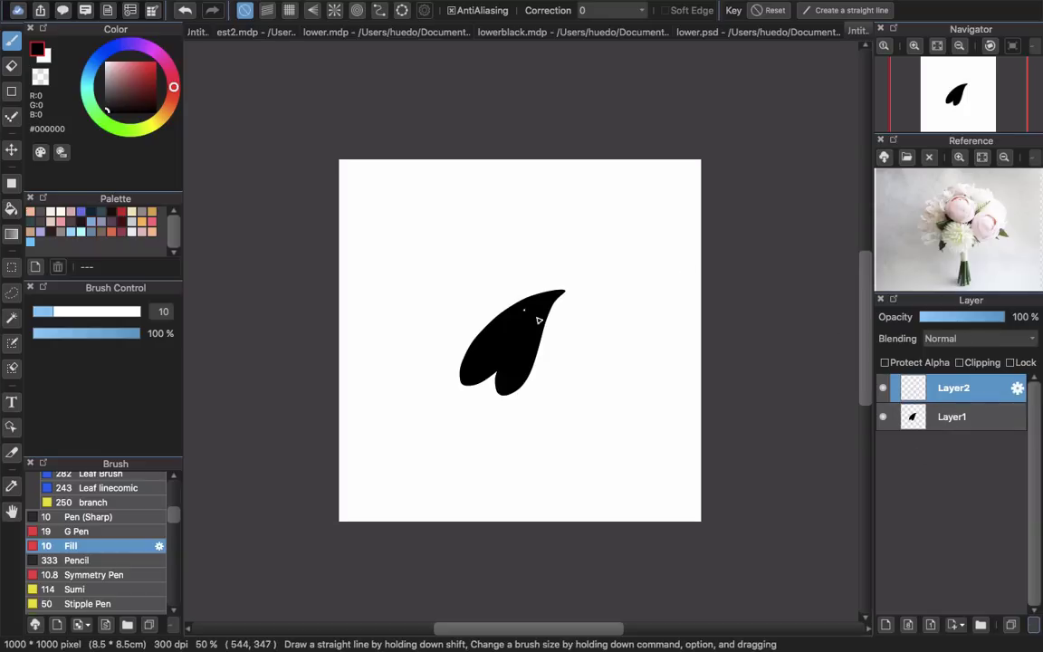
click(883, 416)
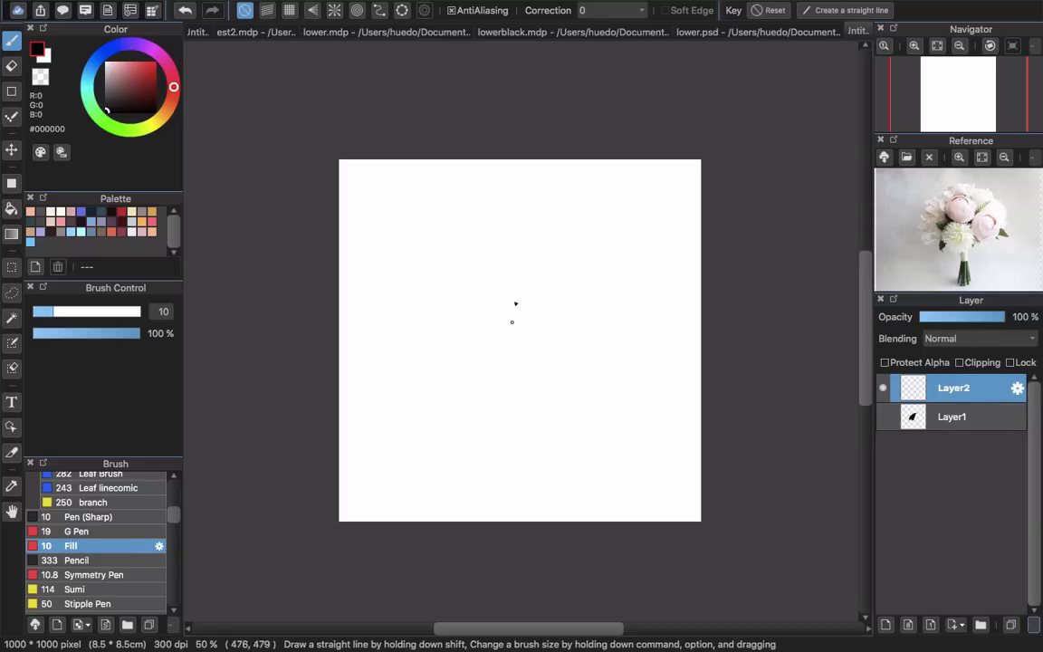
mouse_move(516, 288)
mouse_down()
mouse_move(510, 398)
mouse_move(535, 391)
mouse_move(554, 344)
mouse_move(514, 275)
mouse_up()
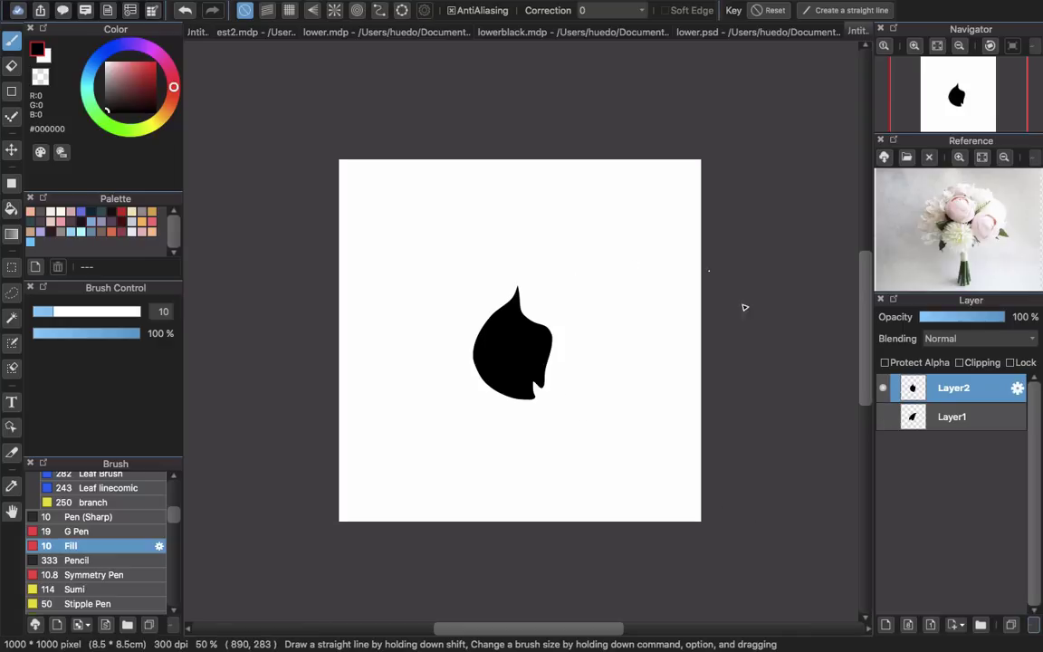
mouse_move(391, 334)
mouse_down()
mouse_move(373, 224)
mouse_move(419, 187)
mouse_move(442, 297)
mouse_move(418, 345)
mouse_move(391, 334)
mouse_up()
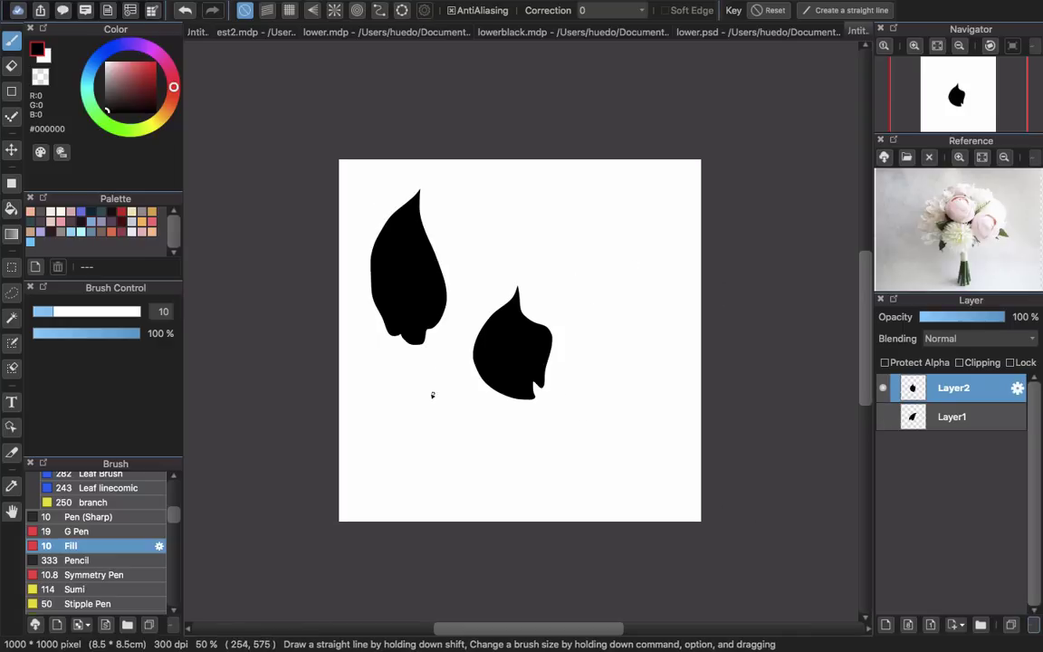
Step: Lasso the tall upper-left leaf, cut it, and paste it as a new Layer3
key(m)
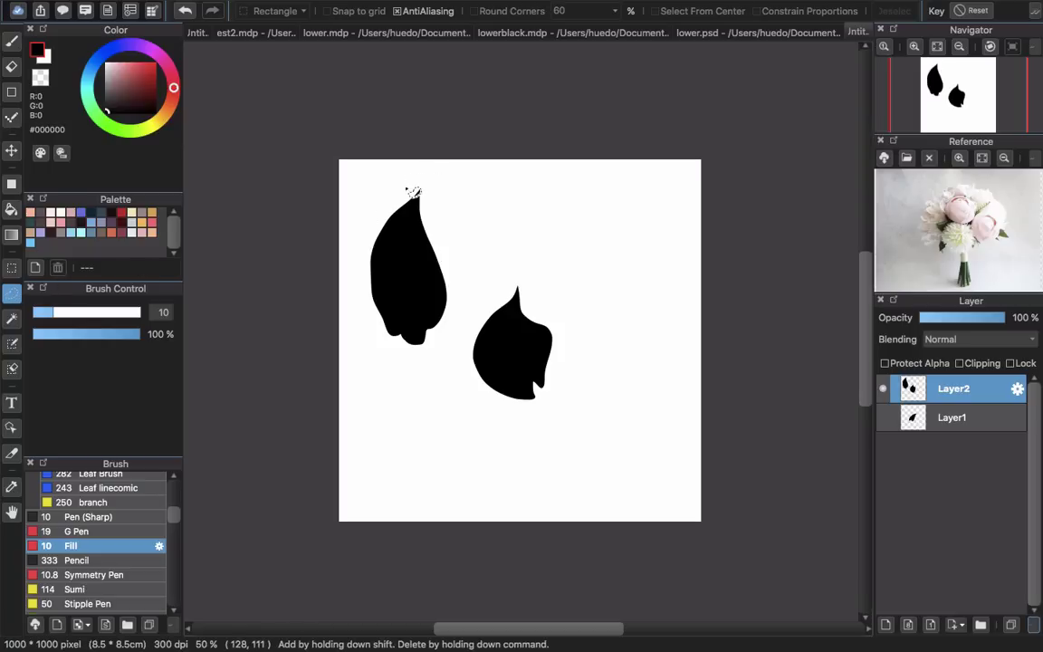
mouse_move(412, 177)
mouse_down()
mouse_move(363, 339)
mouse_move(411, 392)
mouse_move(455, 342)
mouse_move(476, 288)
mouse_move(467, 219)
mouse_move(417, 177)
mouse_up()
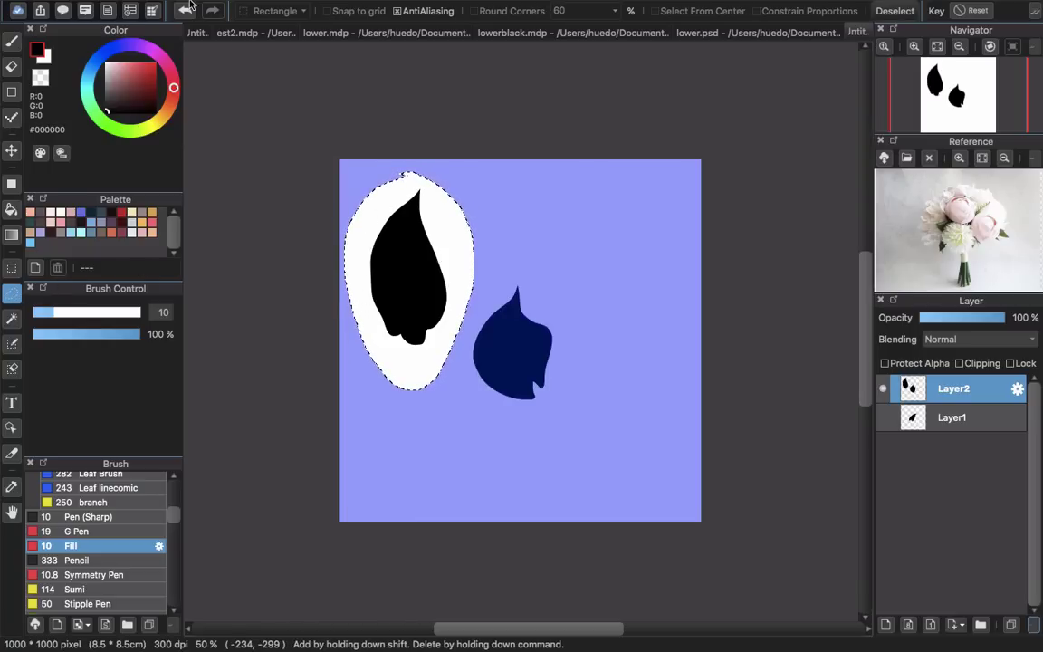
click(224, 8)
mouse_move(189, 9)
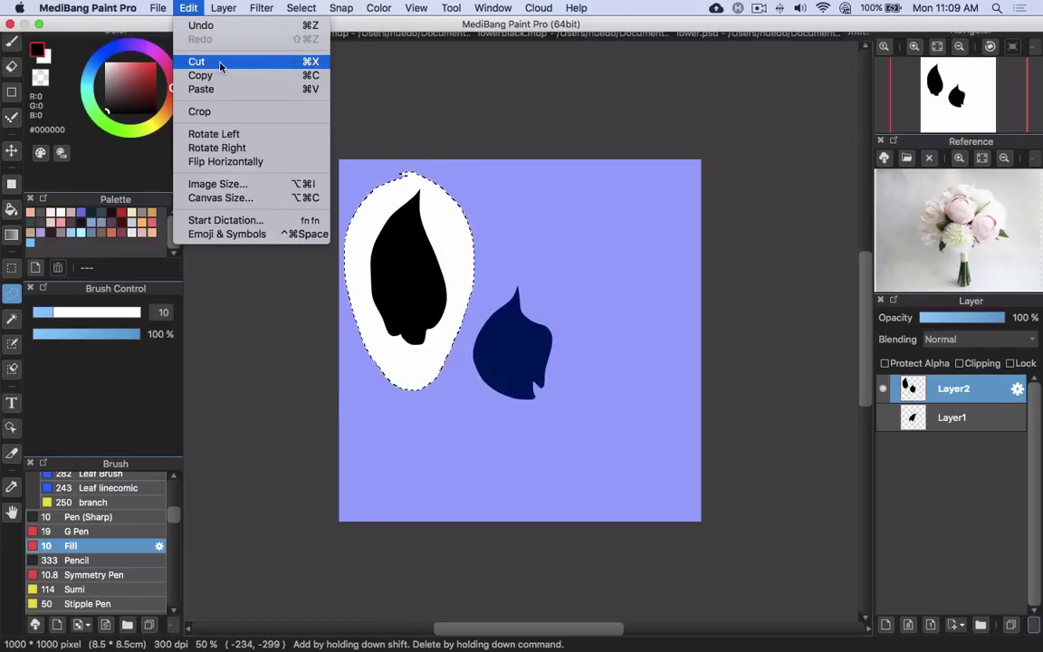
click(311, 62)
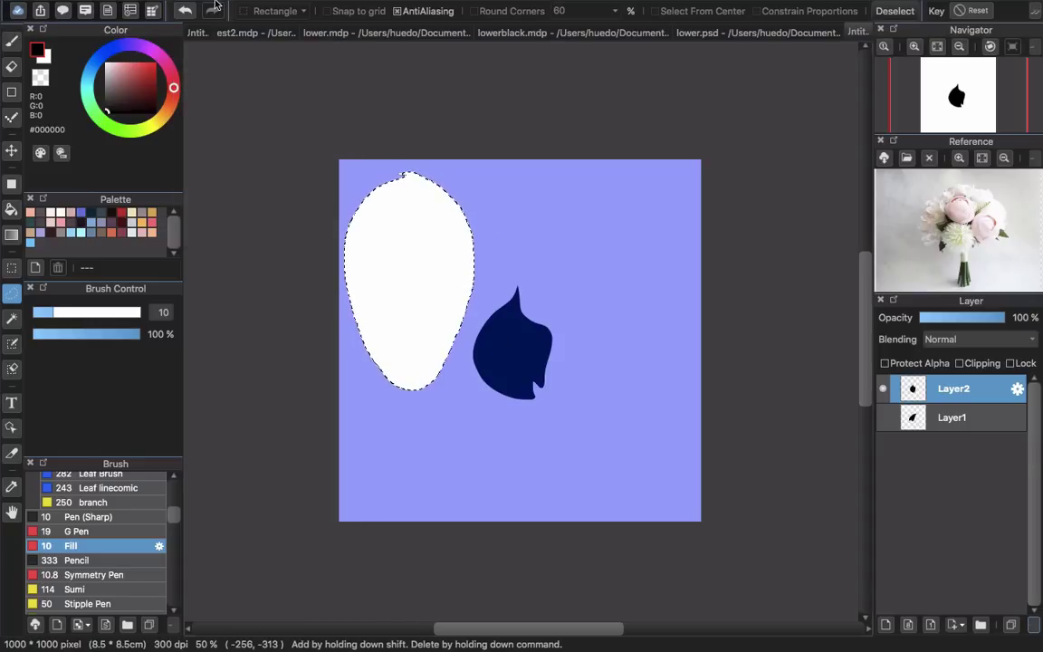
click(188, 7)
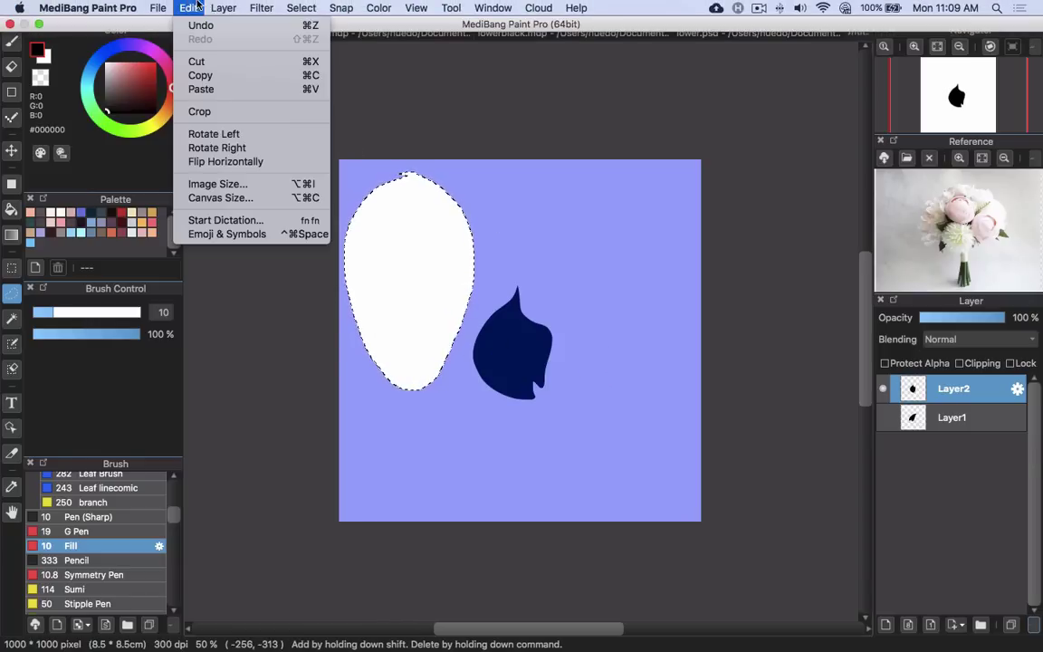
click(219, 89)
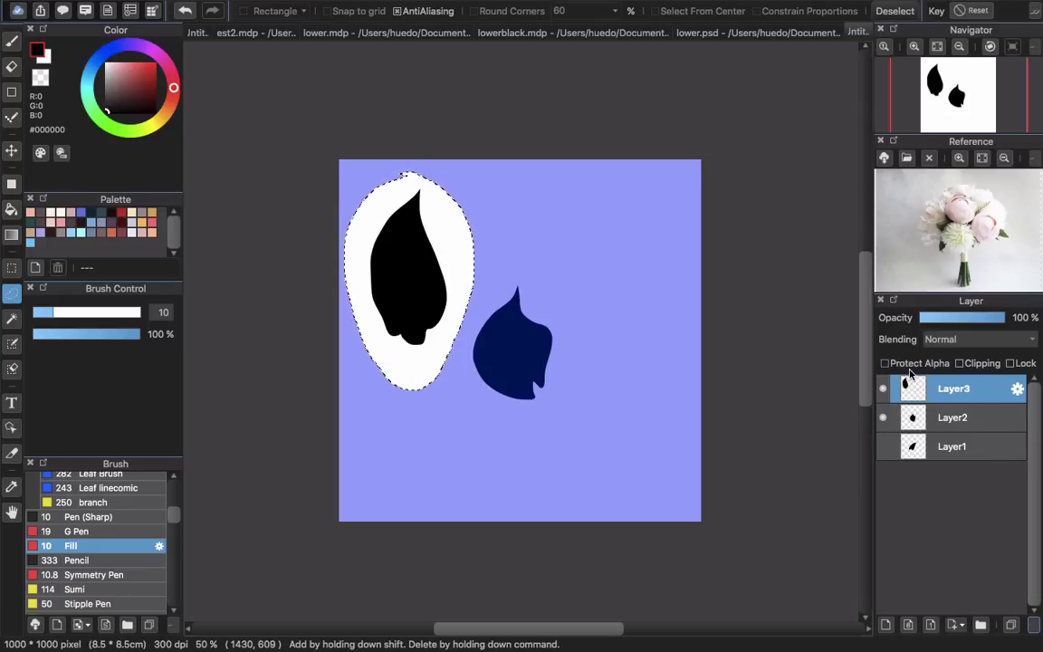
Step: Deselect, move Layer3's tall leaf over the central petal, and make Layer1 visible
key(super+d)
key(v)
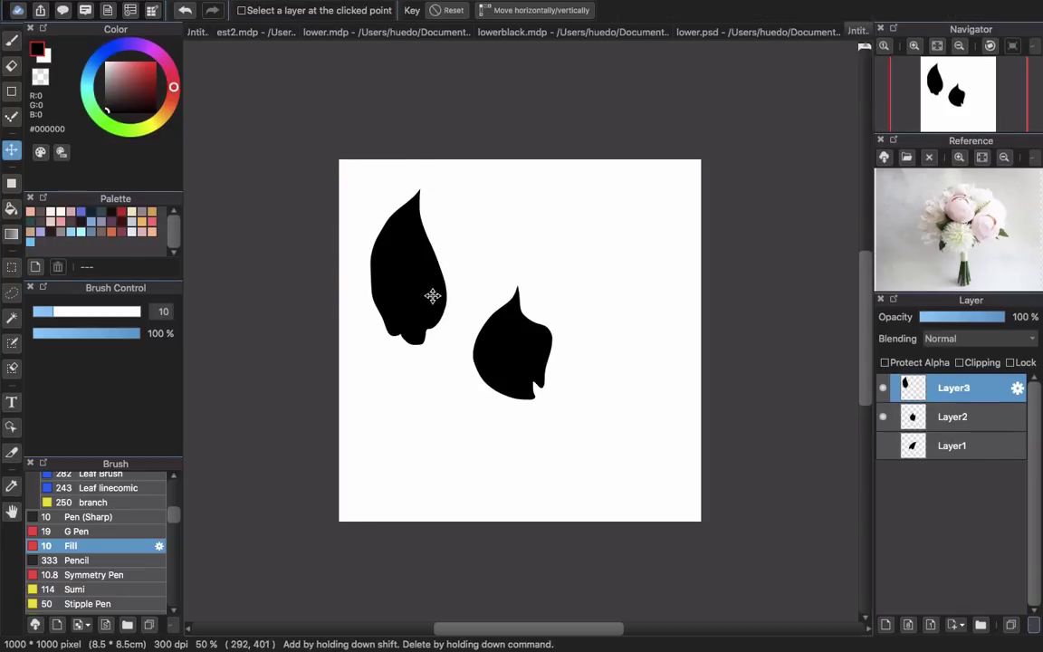
drag(421, 288, 528, 349)
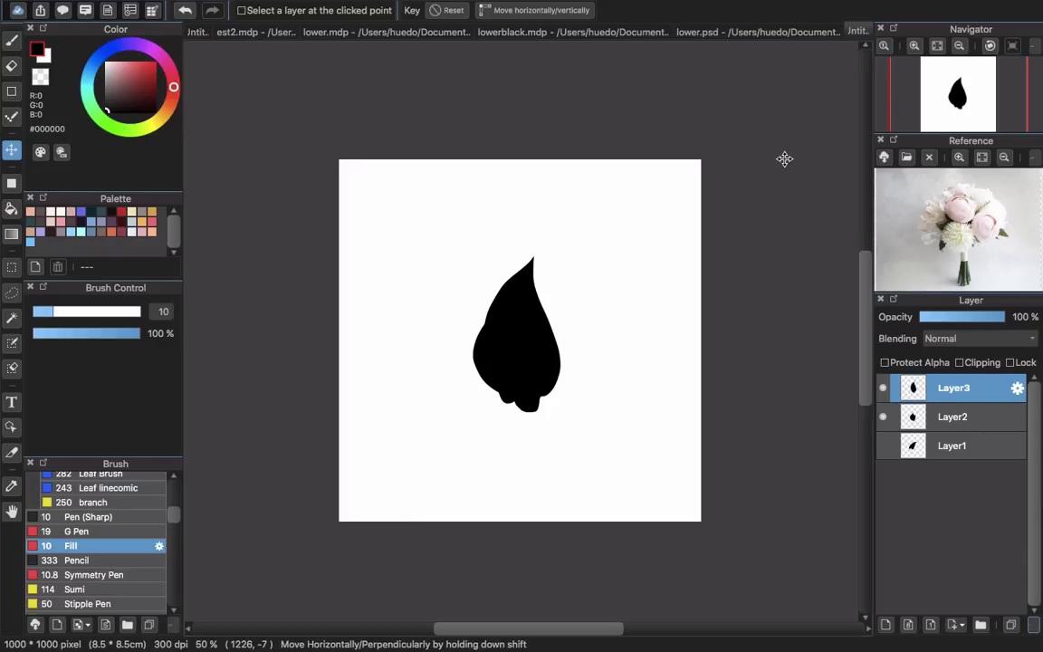
click(883, 446)
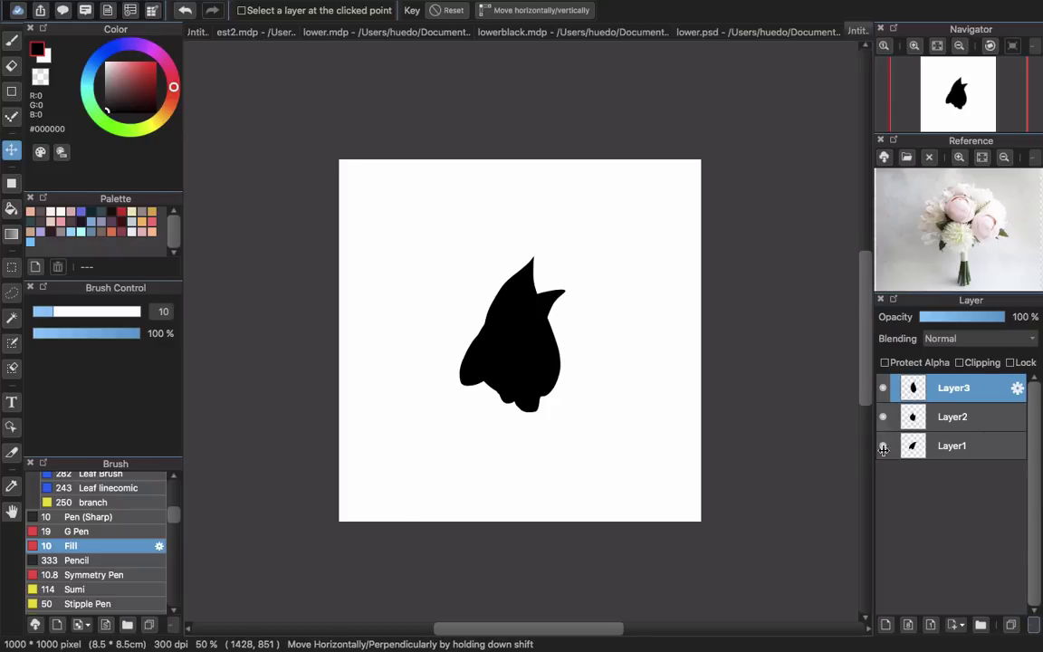
Step: Create a brush via Add from Canvas (Multi) and set its type to Bitmap
click(81, 625)
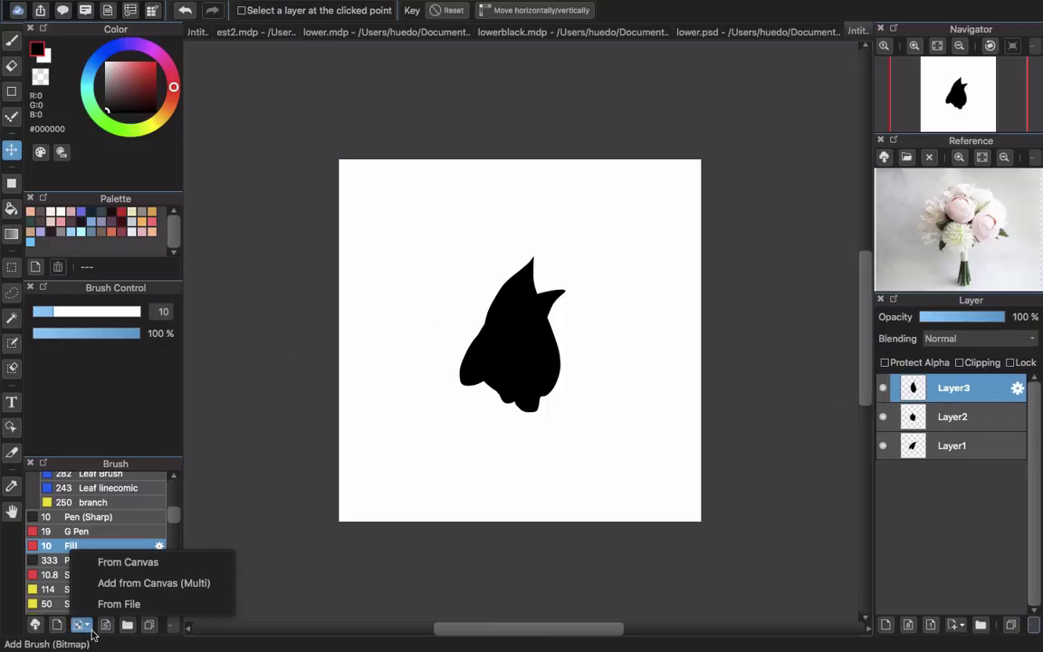
click(201, 590)
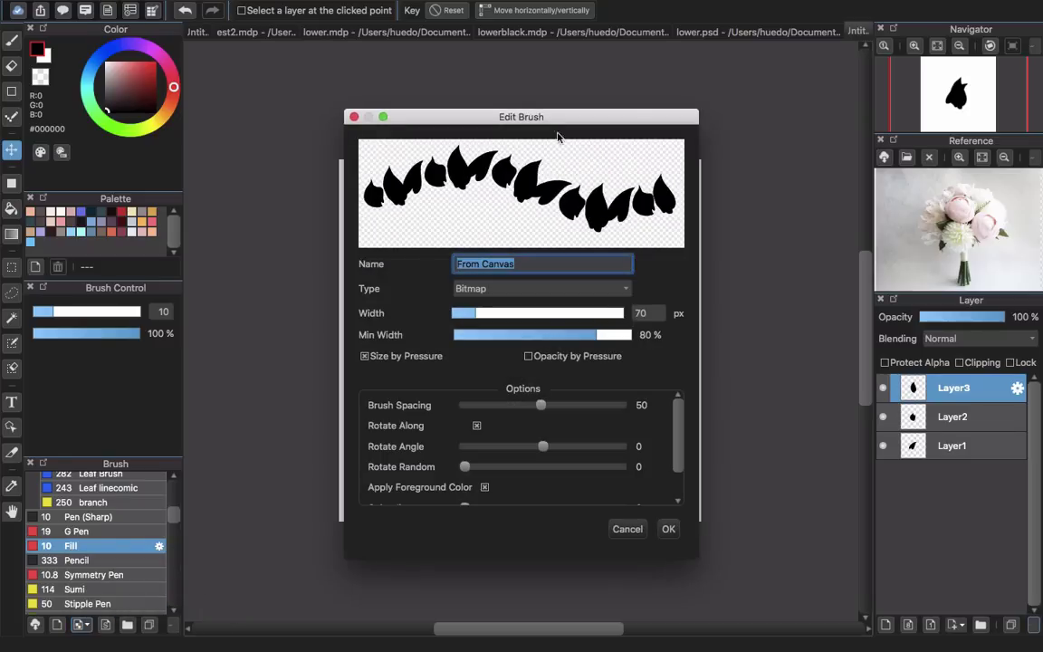
drag(544, 126, 556, 101)
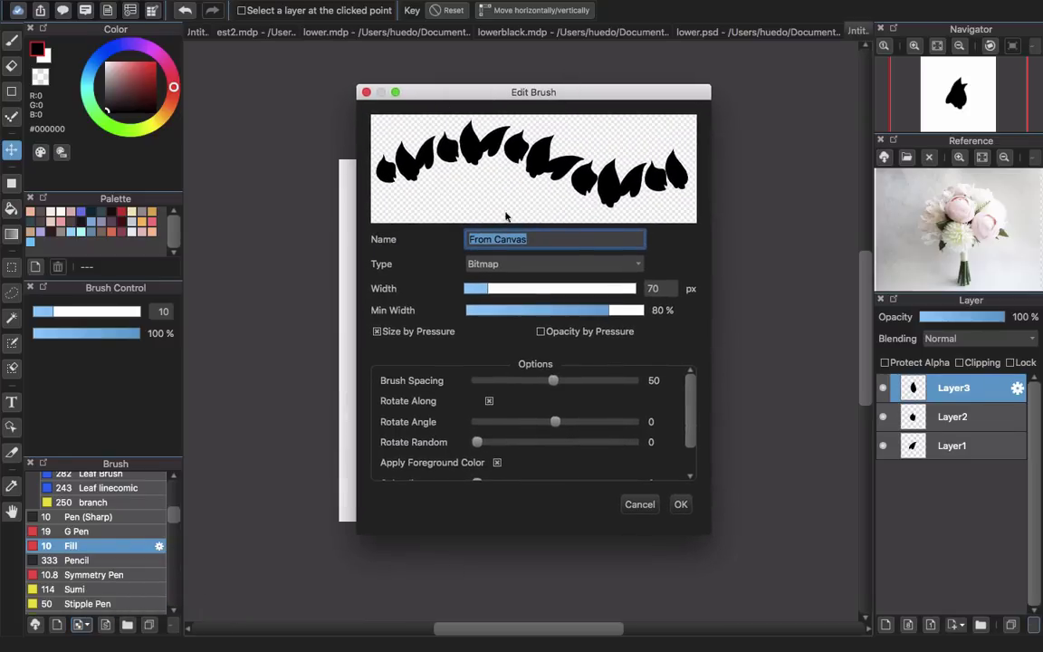
click(513, 272)
click(532, 292)
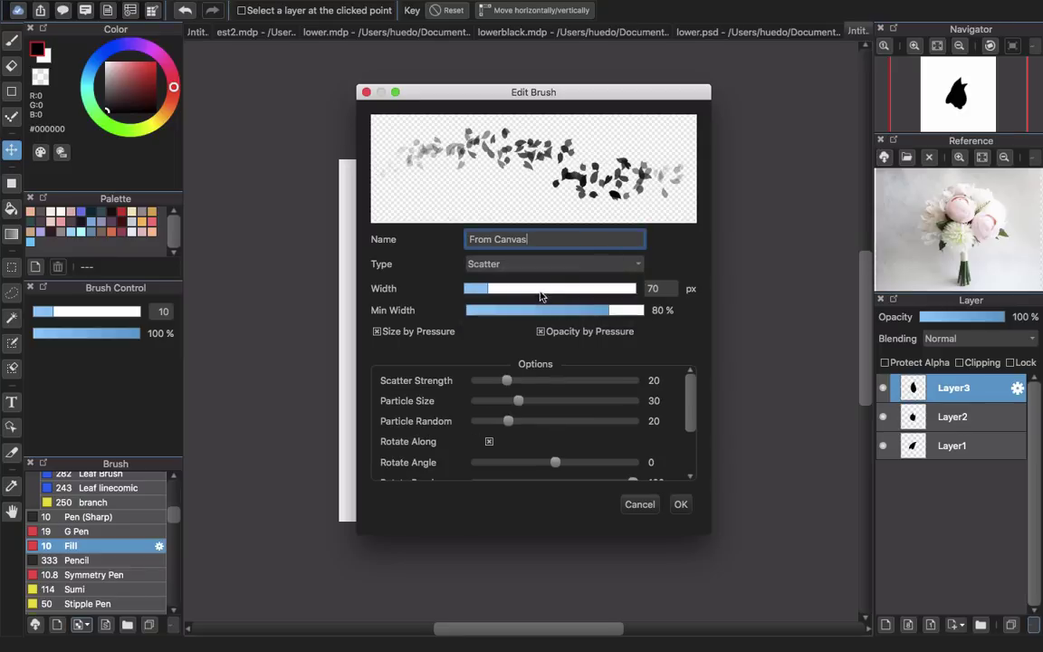
click(553, 266)
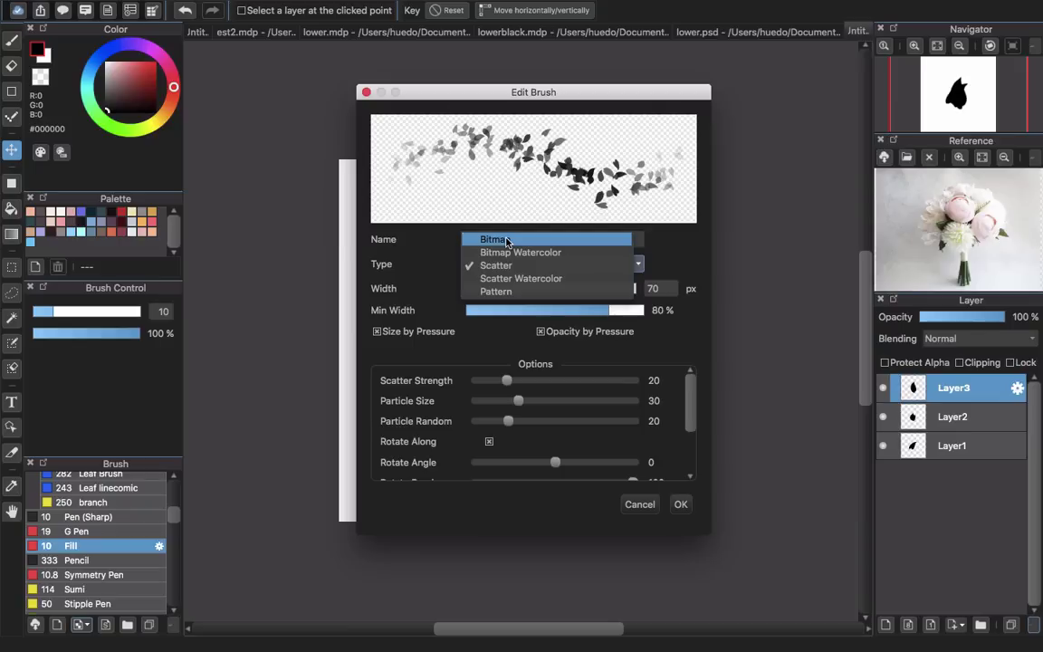
click(521, 252)
click(521, 264)
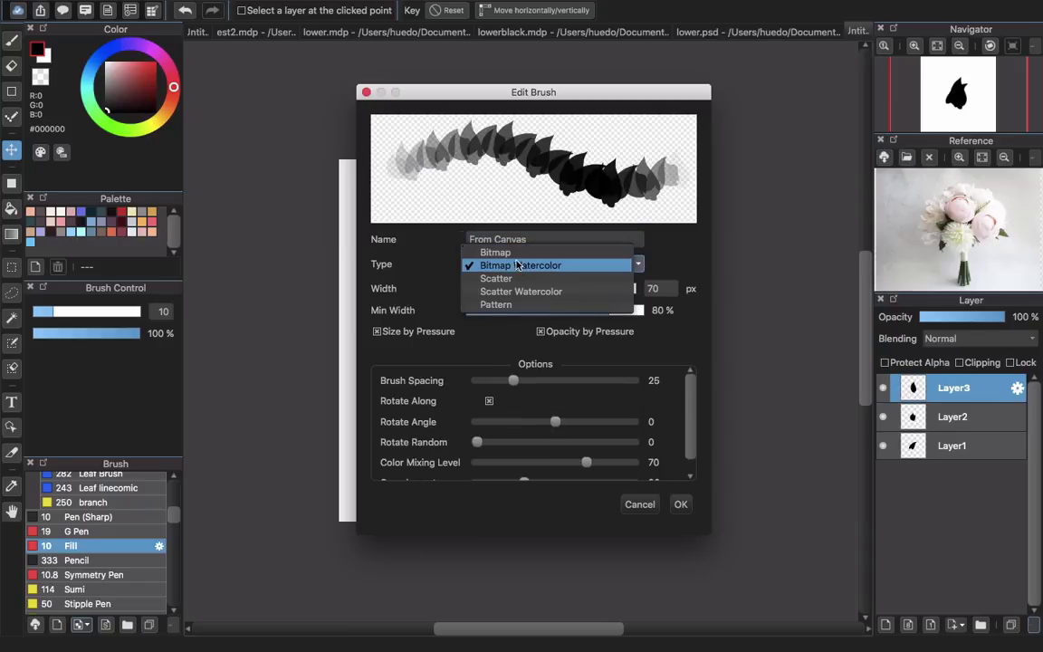
click(520, 264)
click(507, 264)
click(504, 253)
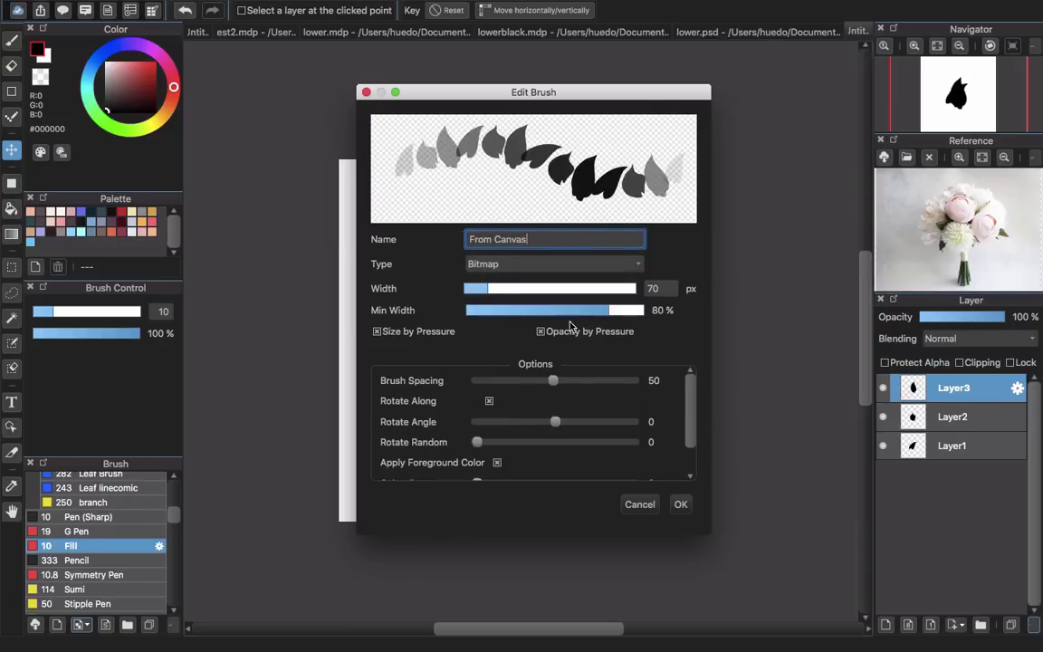
Step: Turn off size and opacity pressure, and set Min Width to 100 %
click(377, 332)
click(543, 332)
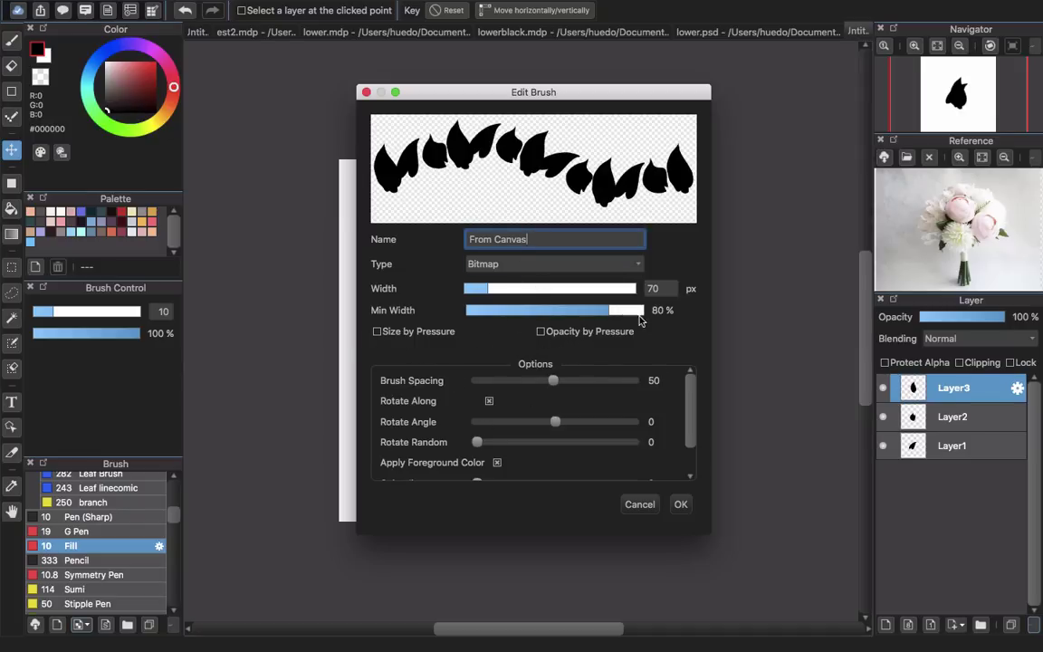
drag(609, 310, 644, 311)
key(super+a)
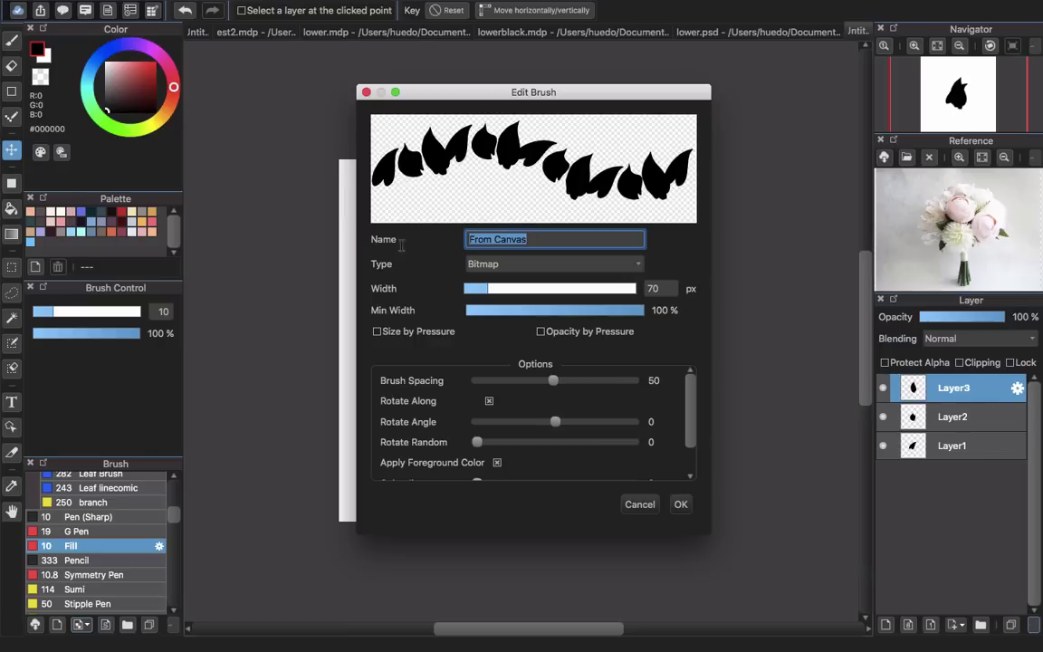
Step: Name the brush leaf3 with Brush Spacing 63 and Hue Jitter 51, and confirm with OK
text(lea)
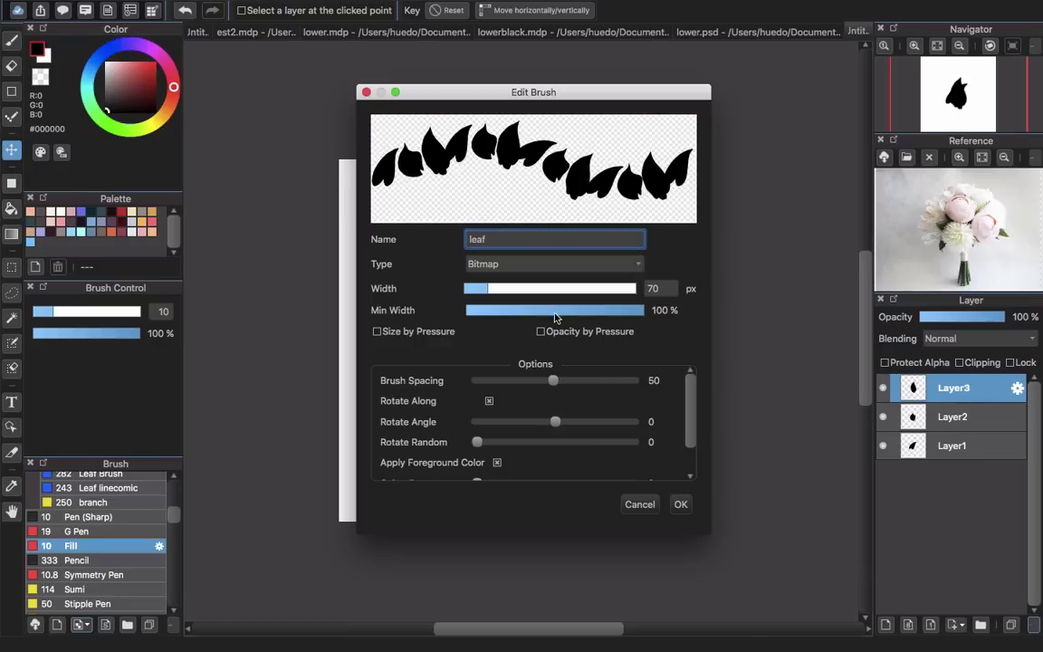
text(f3)
drag(559, 384, 619, 388)
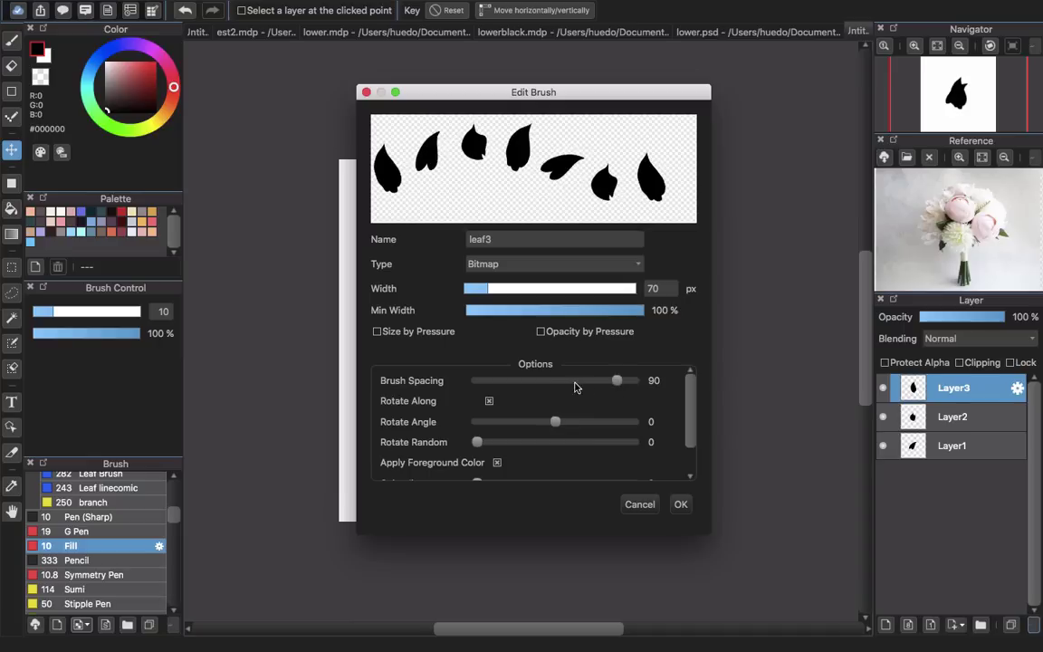
mouse_move(555, 384)
mouse_down()
mouse_move(510, 384)
mouse_move(574, 385)
mouse_up()
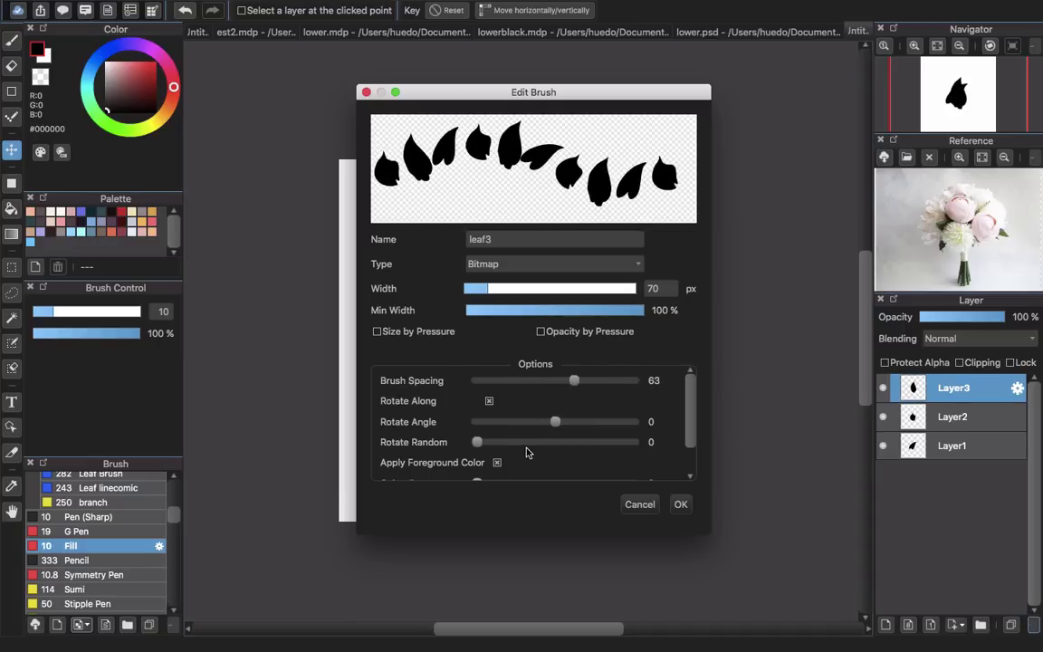
drag(690, 442, 687, 474)
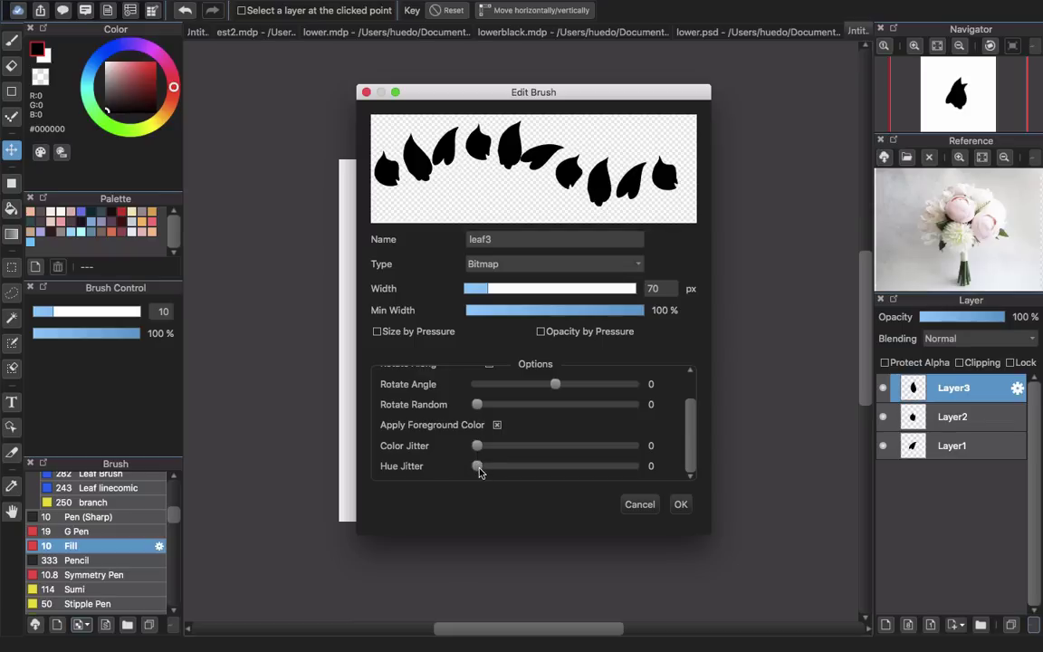
drag(485, 469, 558, 467)
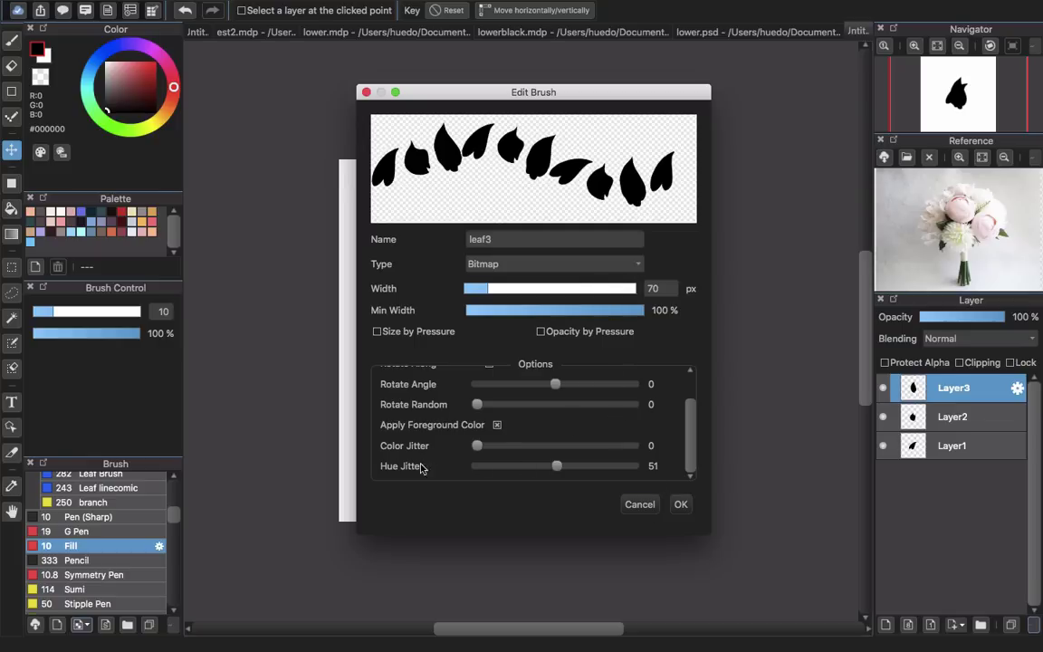
click(684, 506)
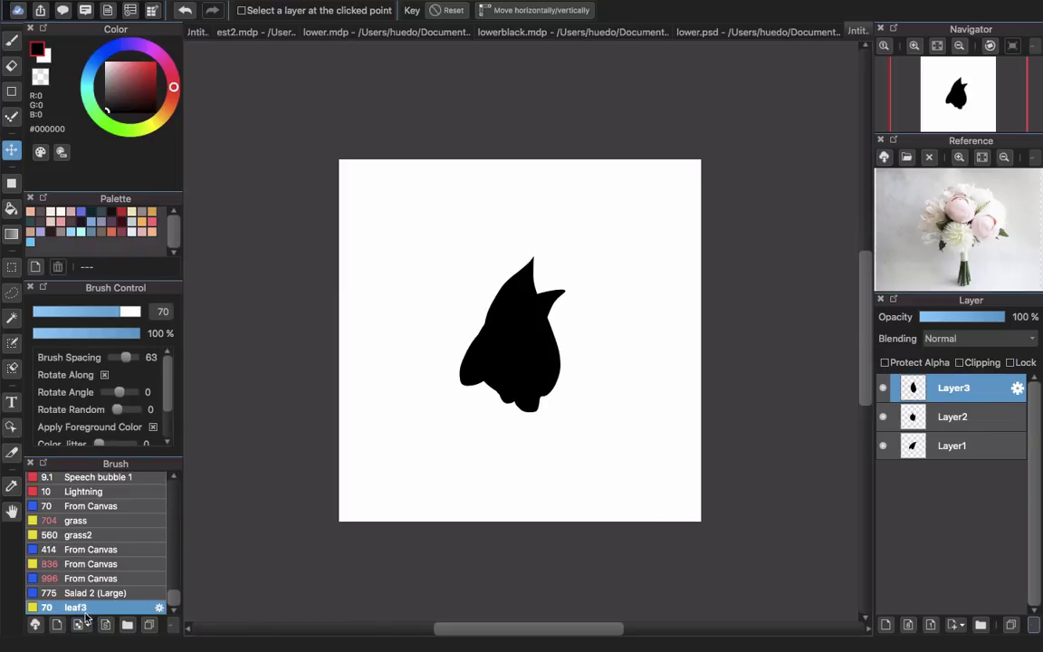
Step: On the blank portrait page, test the leaf3 brush at size 453, then undo
click(198, 35)
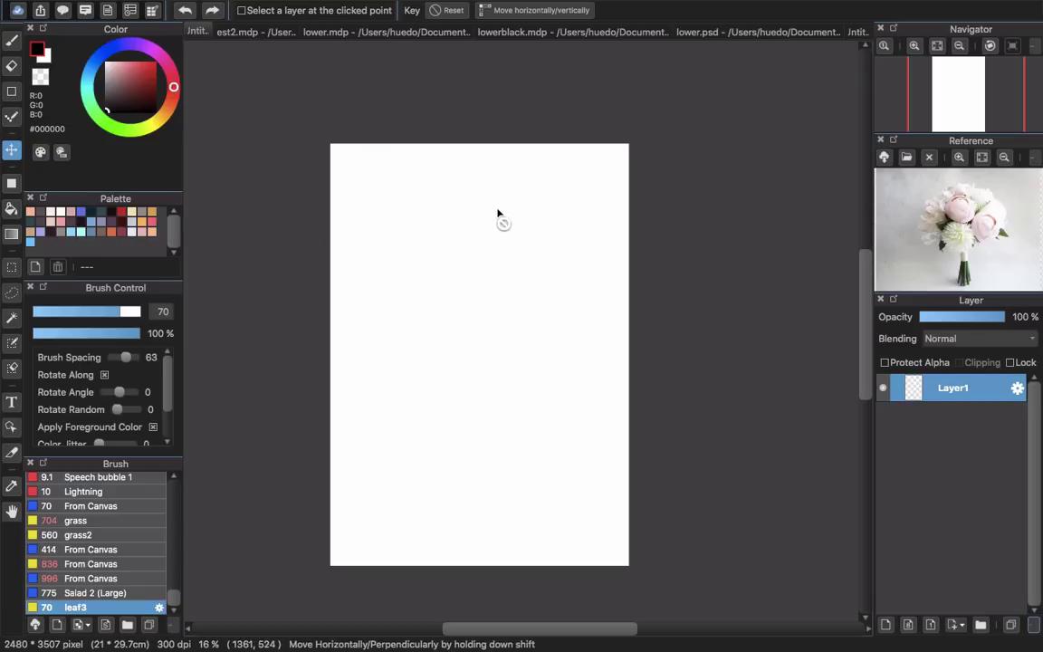
key(b)
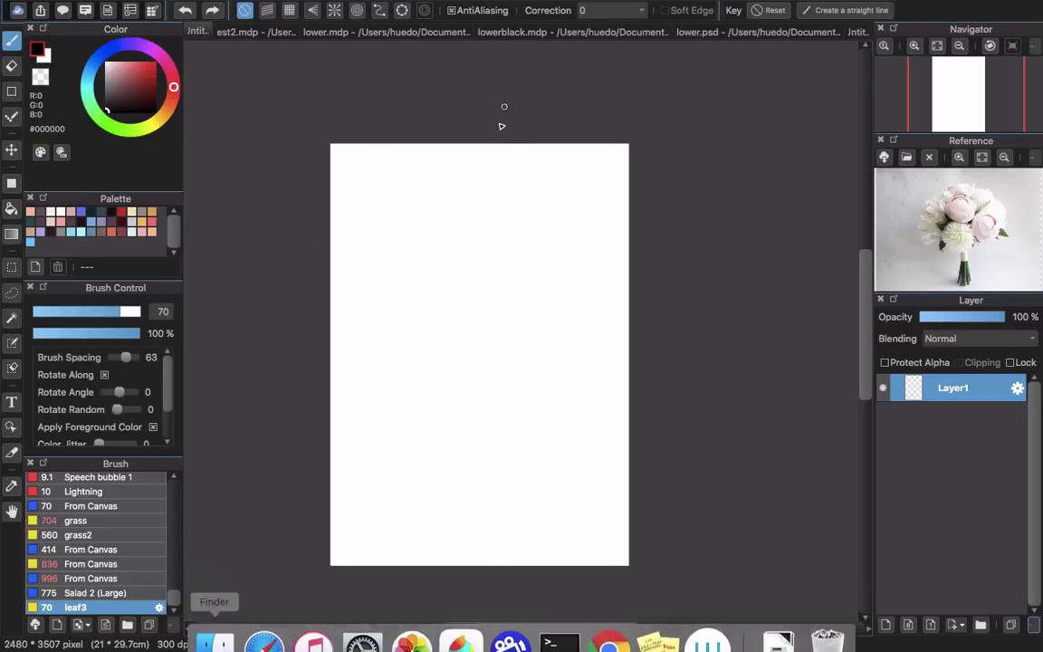
drag(372, 449, 493, 361)
click(396, 471)
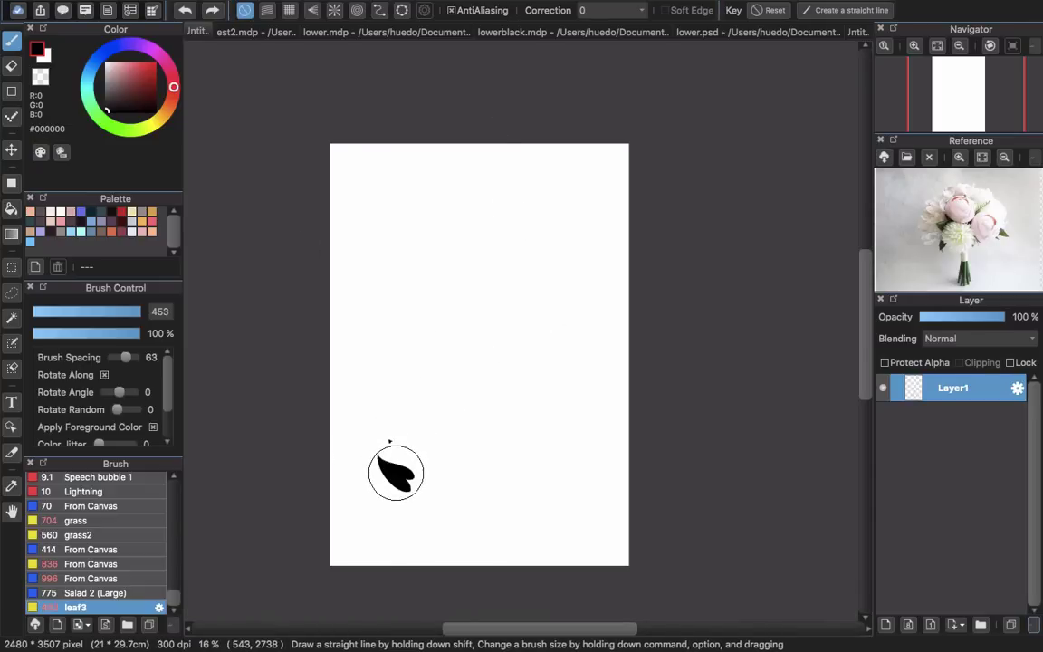
mouse_move(396, 472)
mouse_down()
mouse_move(514, 303)
mouse_move(512, 485)
mouse_move(600, 400)
mouse_up()
key(super+z)
key(super+z)
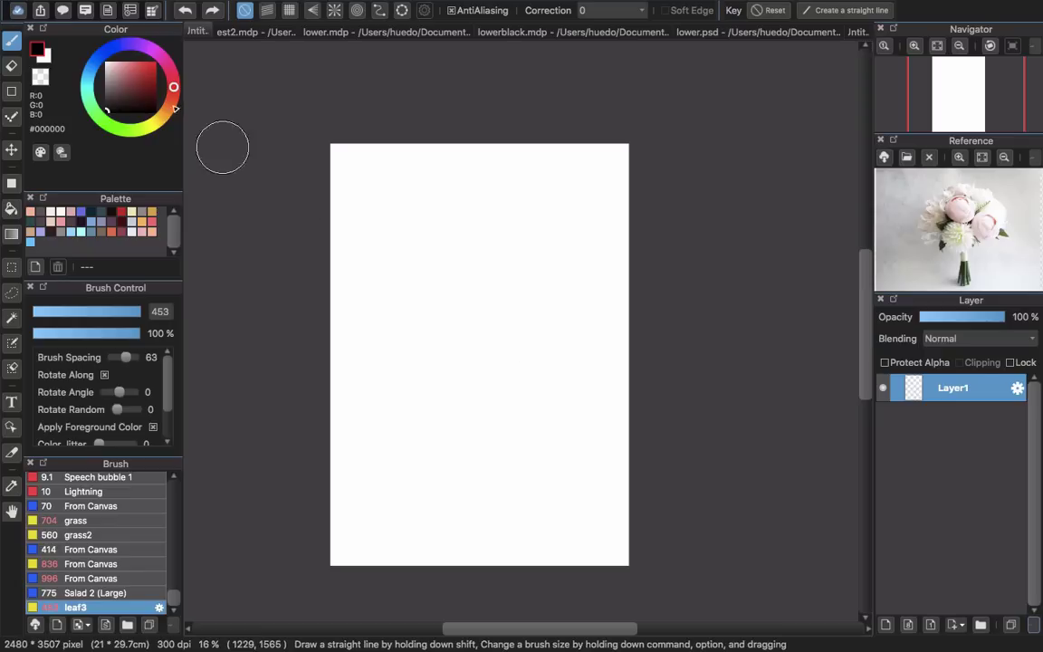
Step: Switch to red, paint a ring of leaves, and remove it
drag(126, 78, 154, 71)
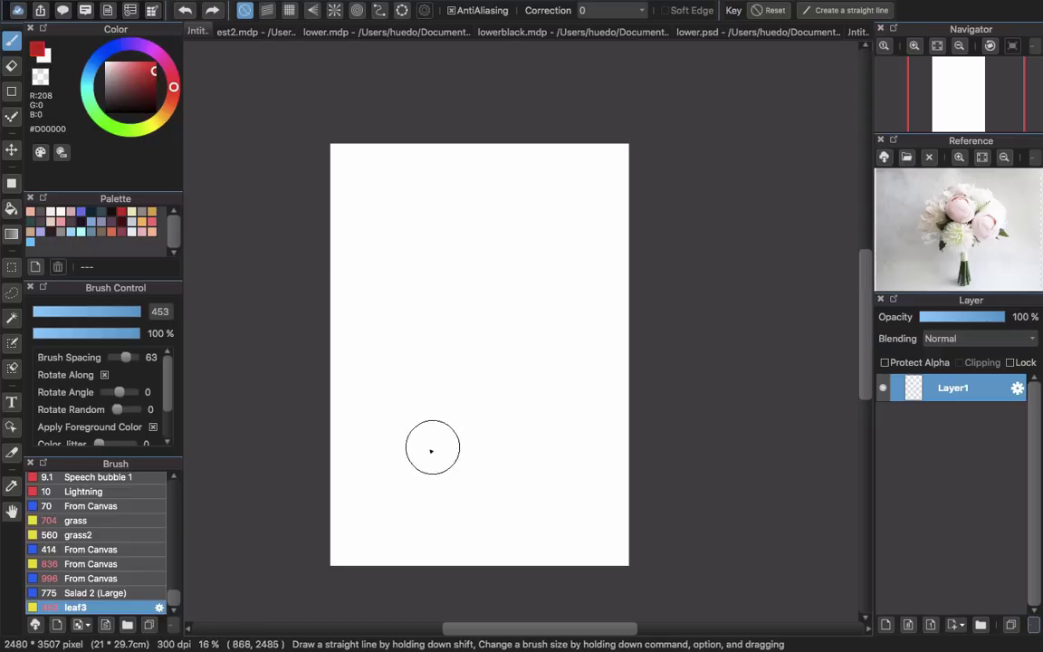
mouse_move(431, 450)
mouse_down()
mouse_move(421, 261)
mouse_move(519, 260)
mouse_move(572, 358)
mouse_move(536, 433)
mouse_move(484, 485)
mouse_up()
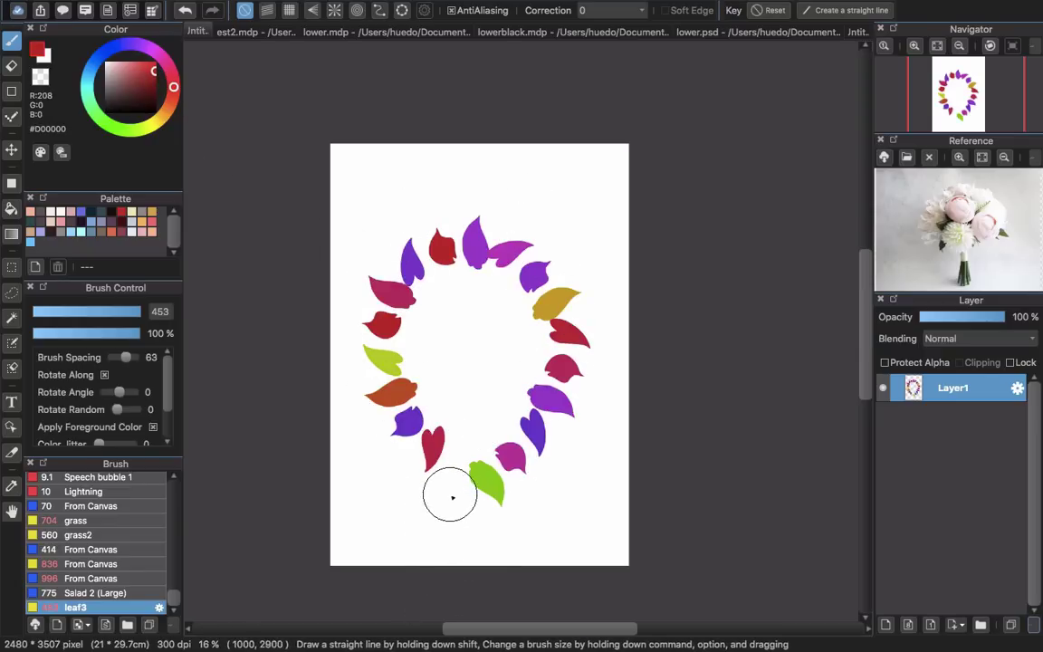
key(Delete)
Step: Set leaf3's Hue Jitter to 0, test a circle of uniform red leaves, and undo it
click(160, 607)
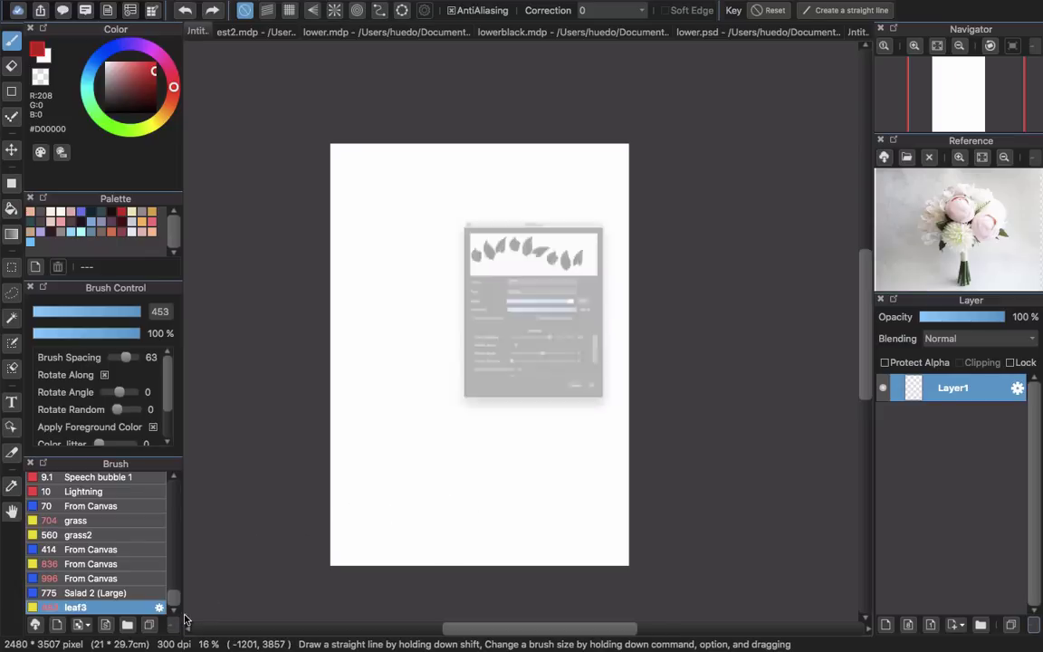
scroll(616, 388, down, 3)
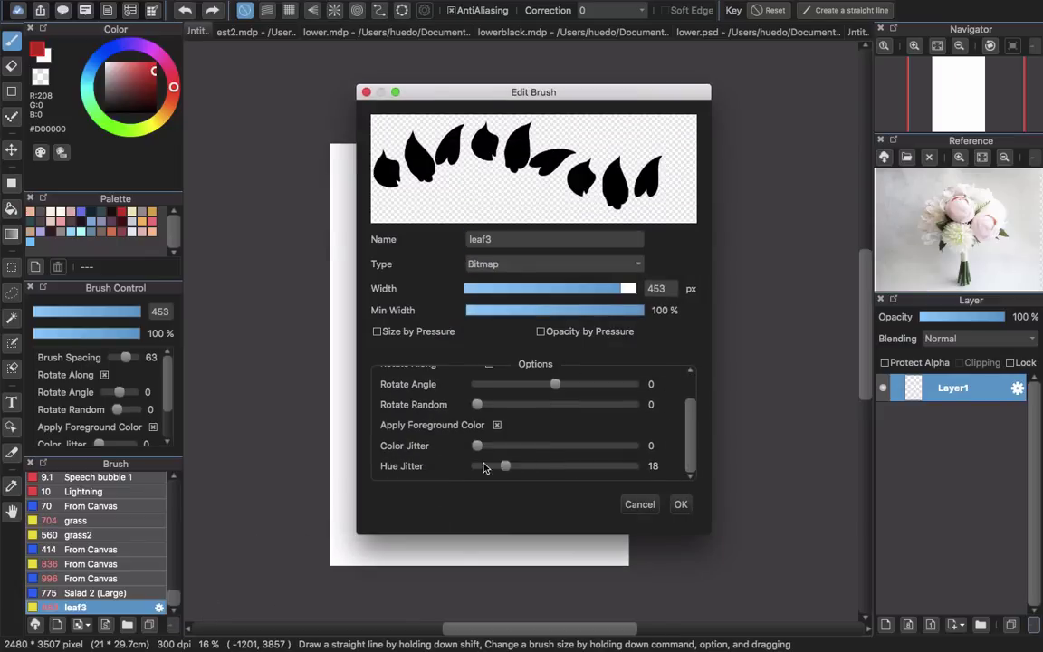
drag(483, 467, 472, 467)
click(679, 507)
mouse_move(421, 484)
mouse_down()
mouse_move(510, 285)
mouse_move(507, 473)
mouse_up()
key(super+z)
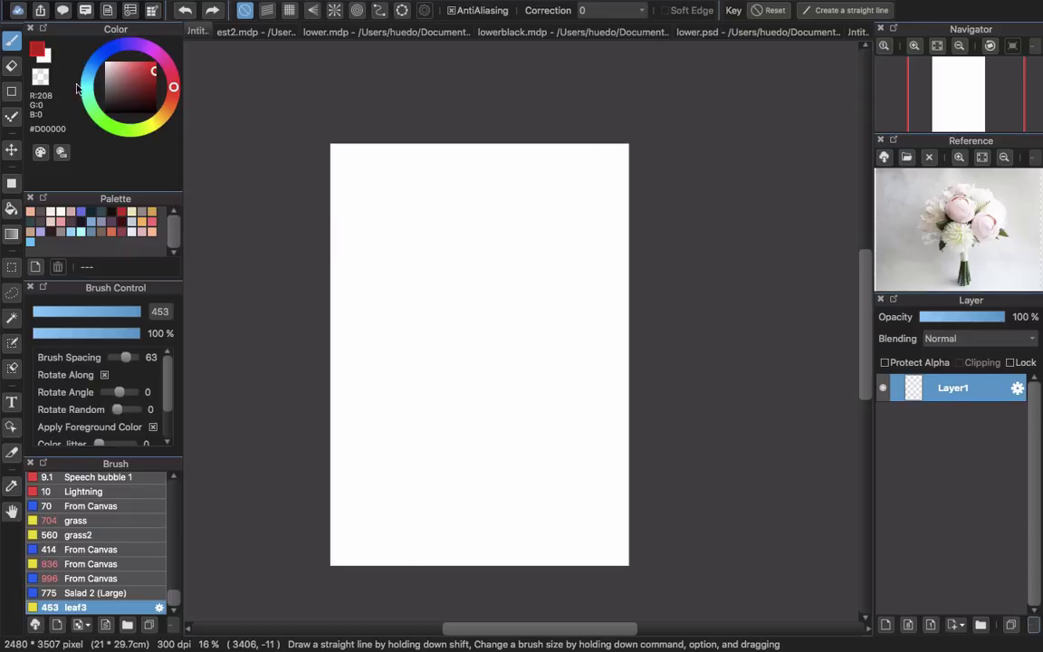
Step: Pick black, open the lower.mdp rose drawings, and undo two layer changes
drag(109, 105, 102, 132)
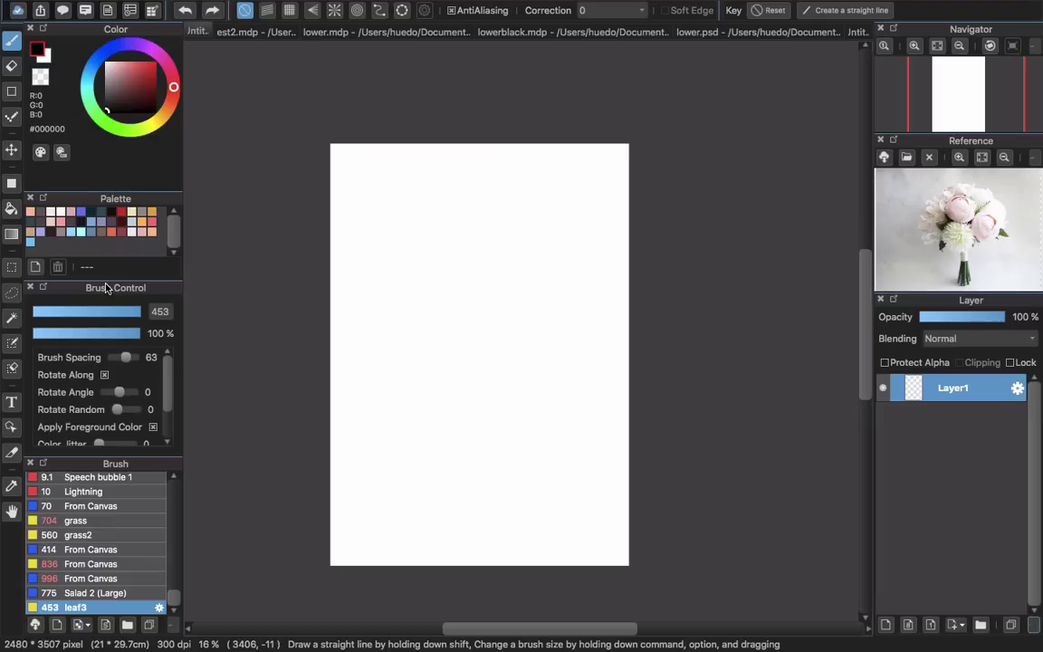
click(335, 33)
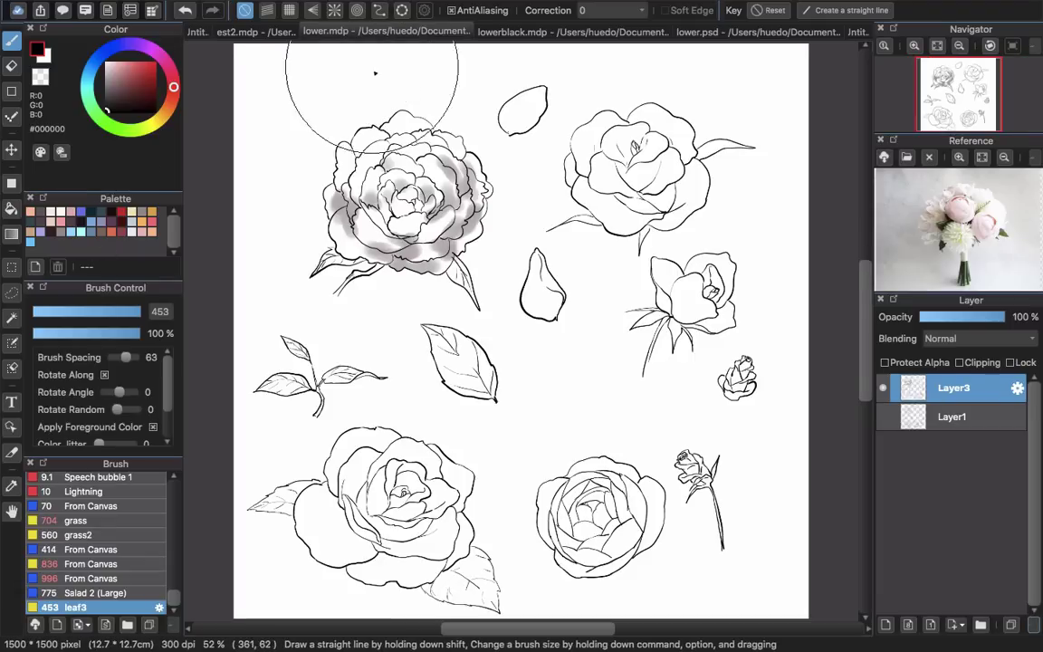
scroll(641, 309, down, 1)
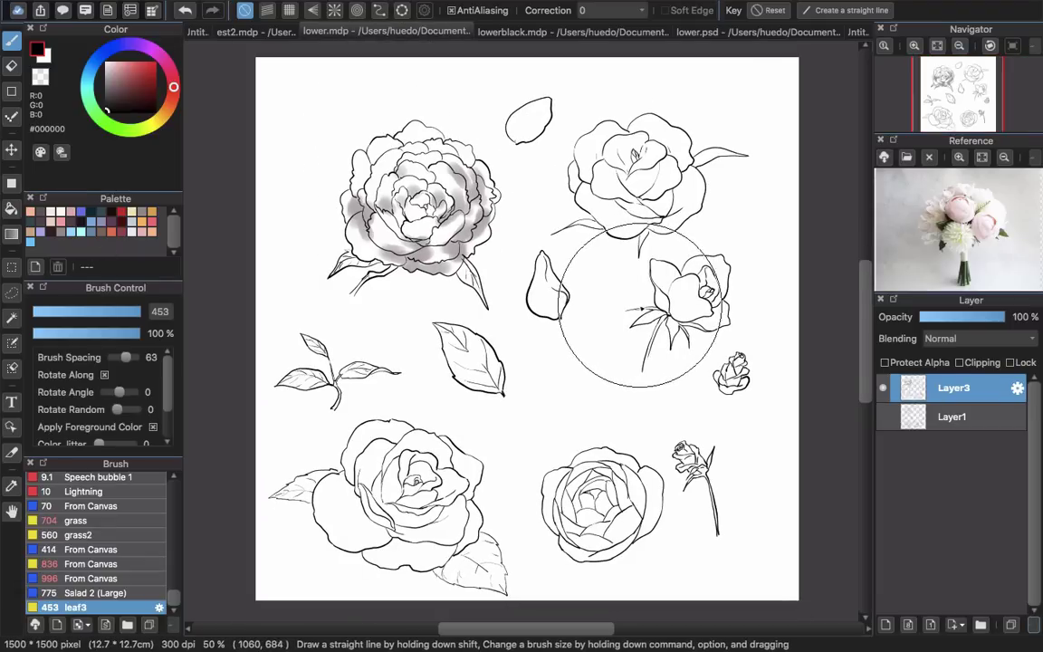
mouse_move(592, 350)
mouse_down()
mouse_move(520, 338)
mouse_move(553, 333)
mouse_up()
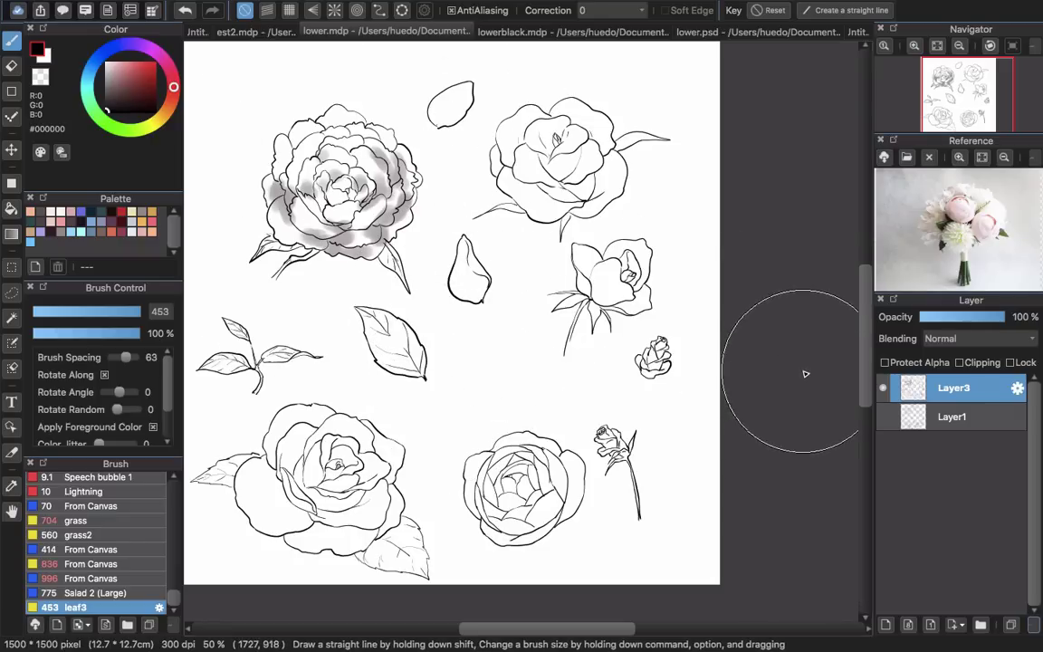
key(super+z)
key(super+z)
key(super+z)
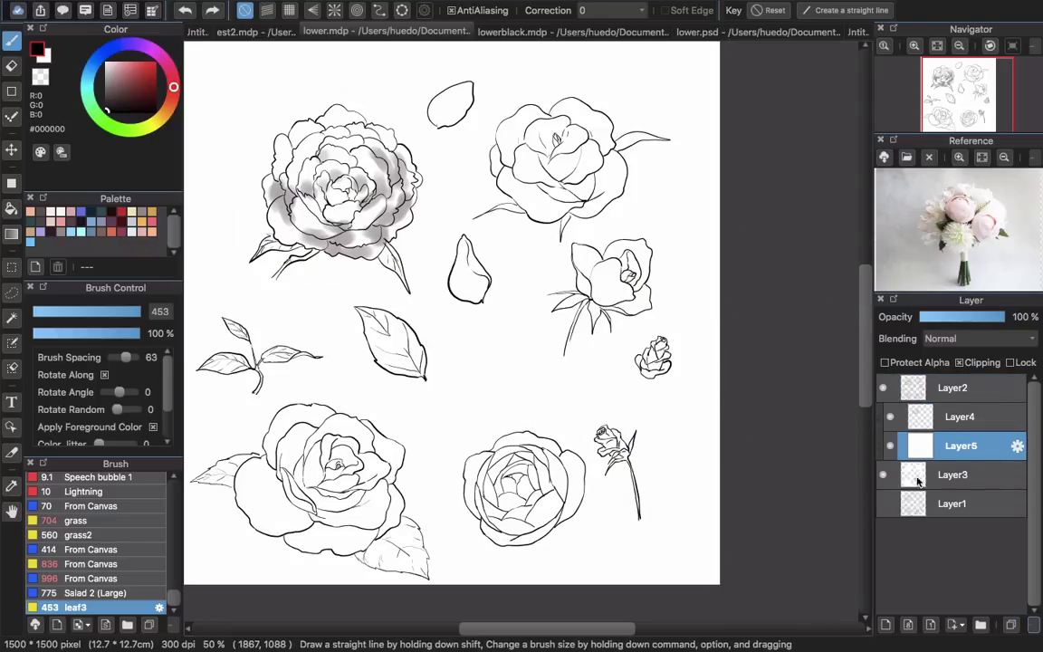
key(super+z)
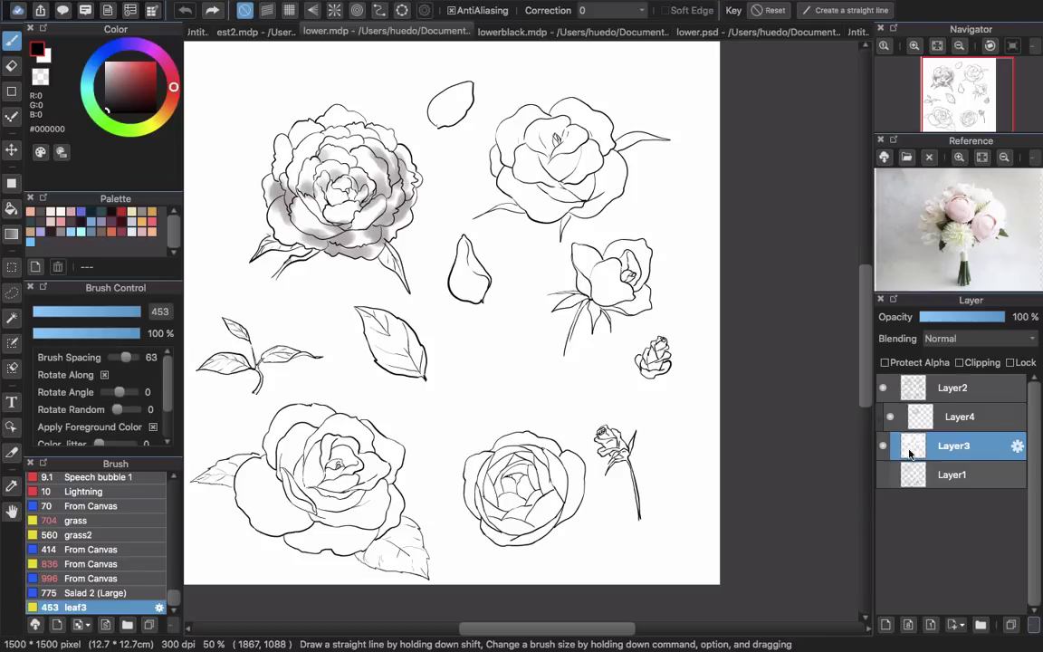
Step: Compare the peony with and without shading, then select and show the faint Layer1 sketch
click(884, 447)
click(883, 447)
click(884, 446)
click(884, 446)
click(930, 480)
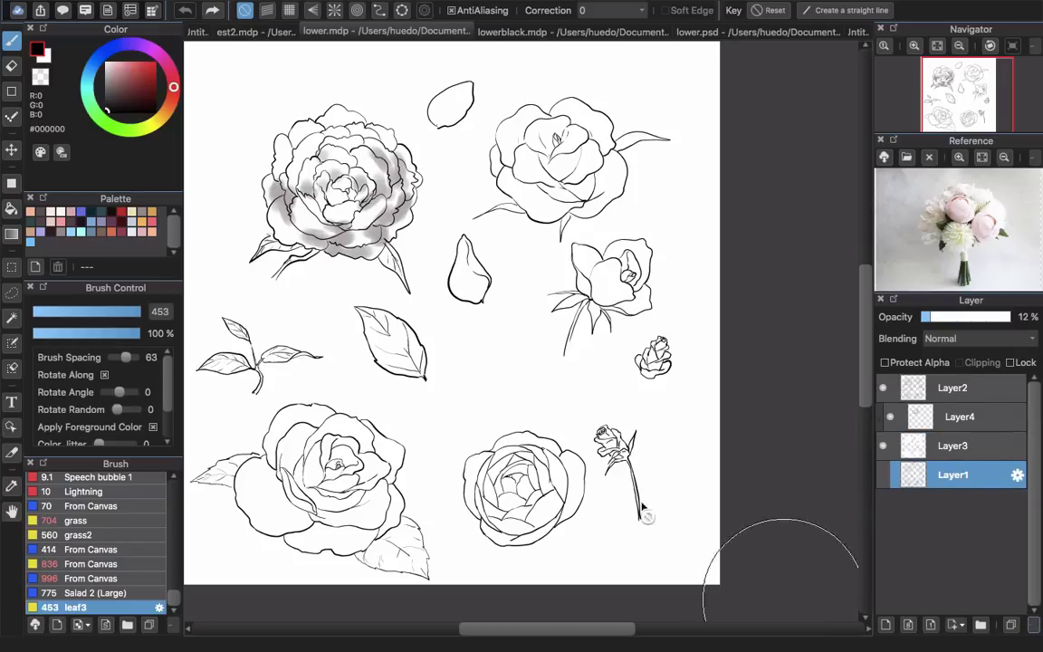
click(885, 479)
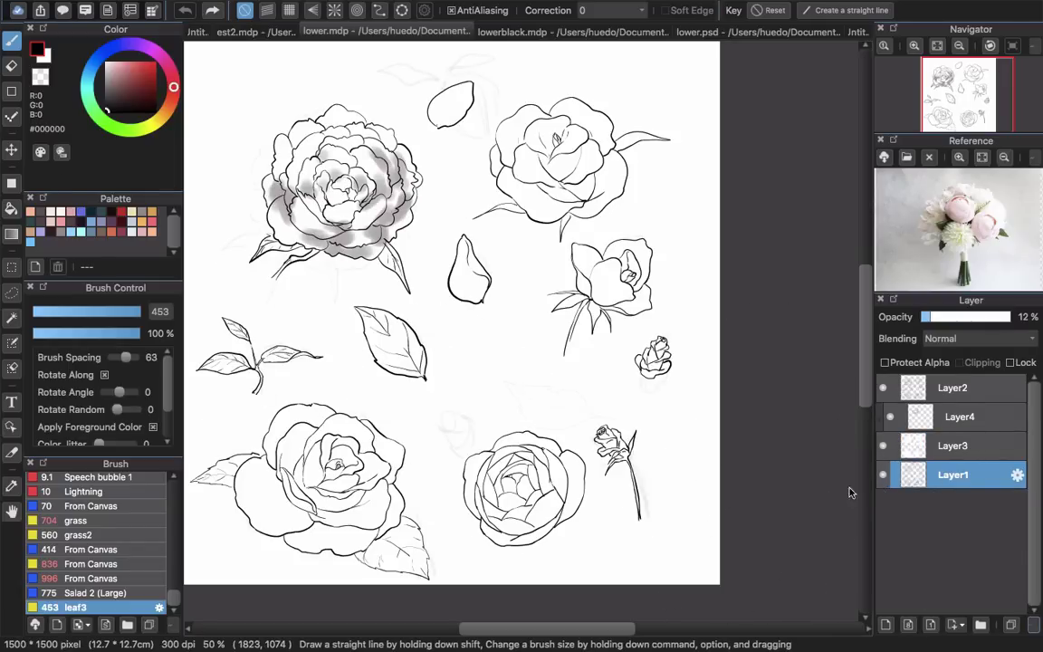
Step: Fill Layer1 with solid black and raise its opacity to 100%
key(m)
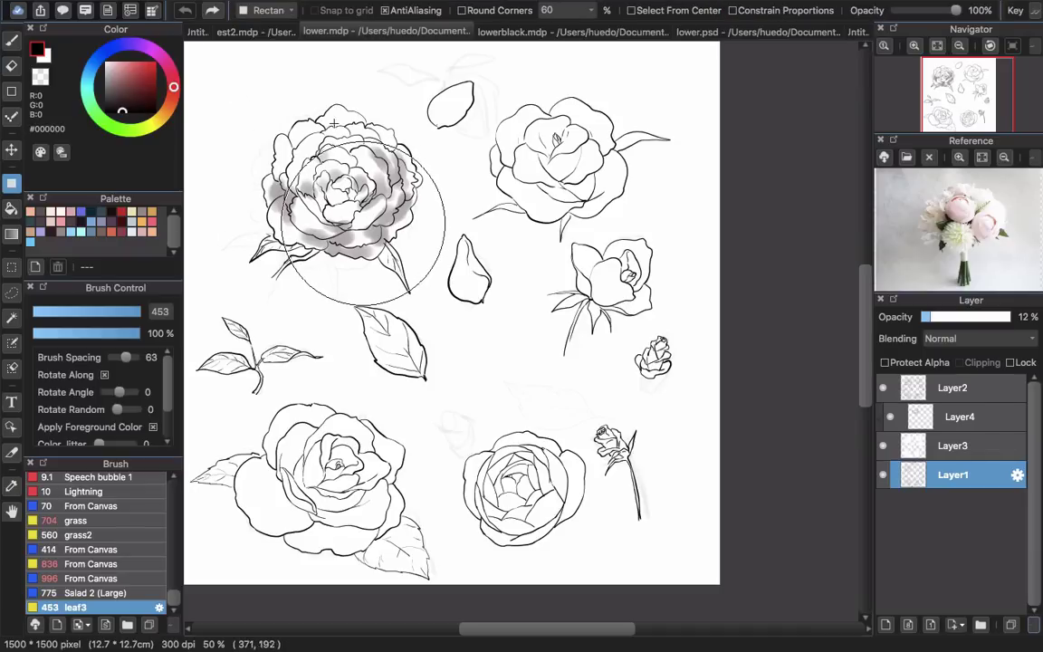
key(super+minus)
key(super+u)
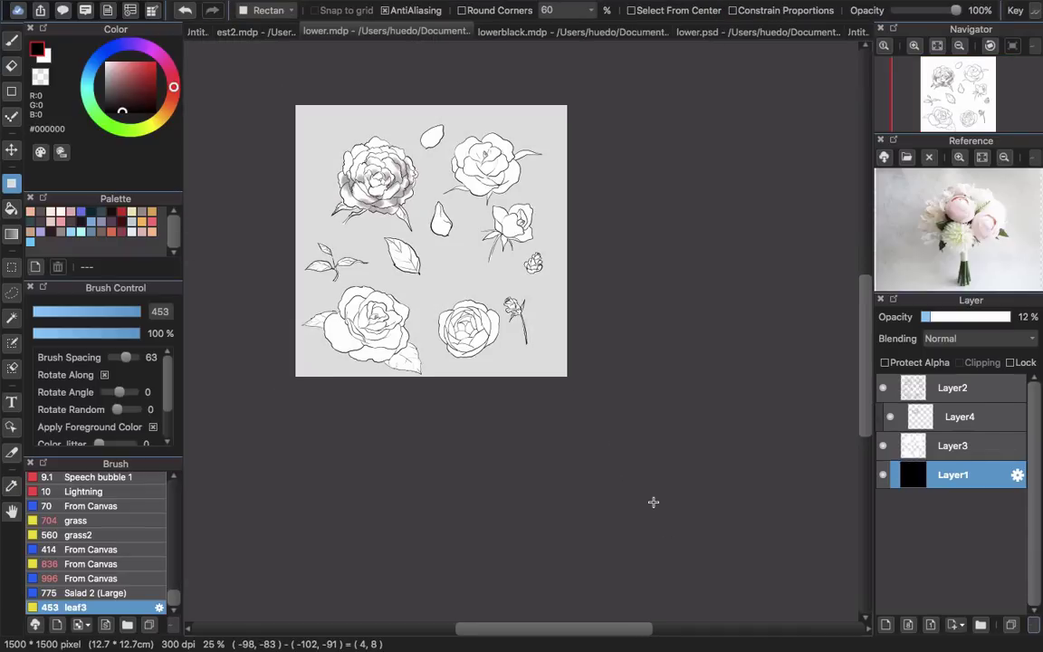
drag(967, 316, 1011, 316)
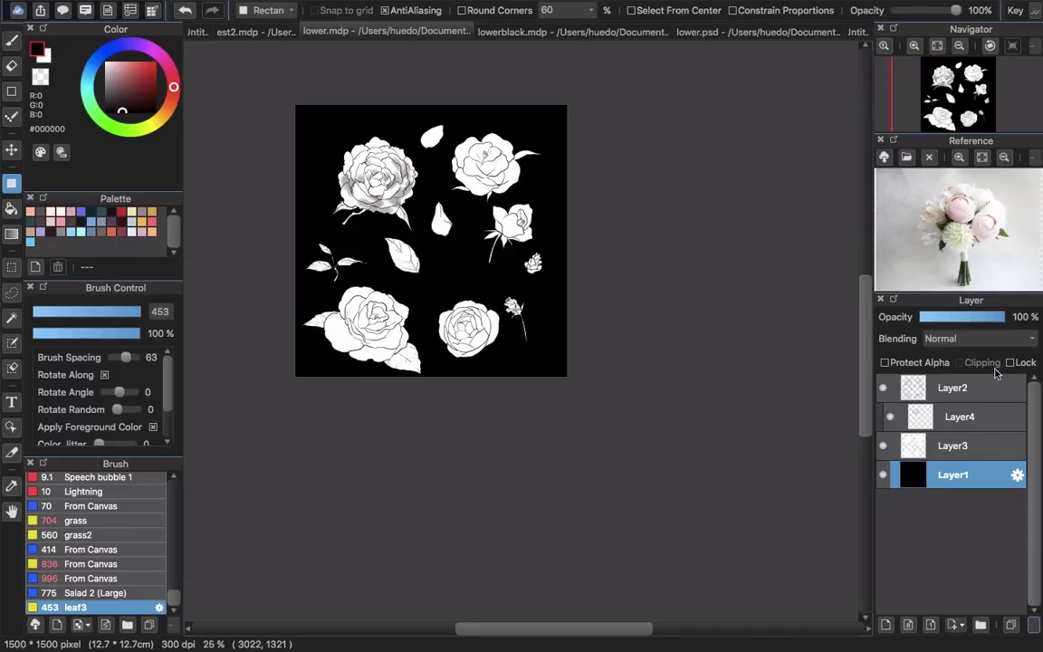
Step: Select the white flower fill Layer3 and toggle the rose line art off and back on
key(super+plus)
key(super+plus)
click(967, 444)
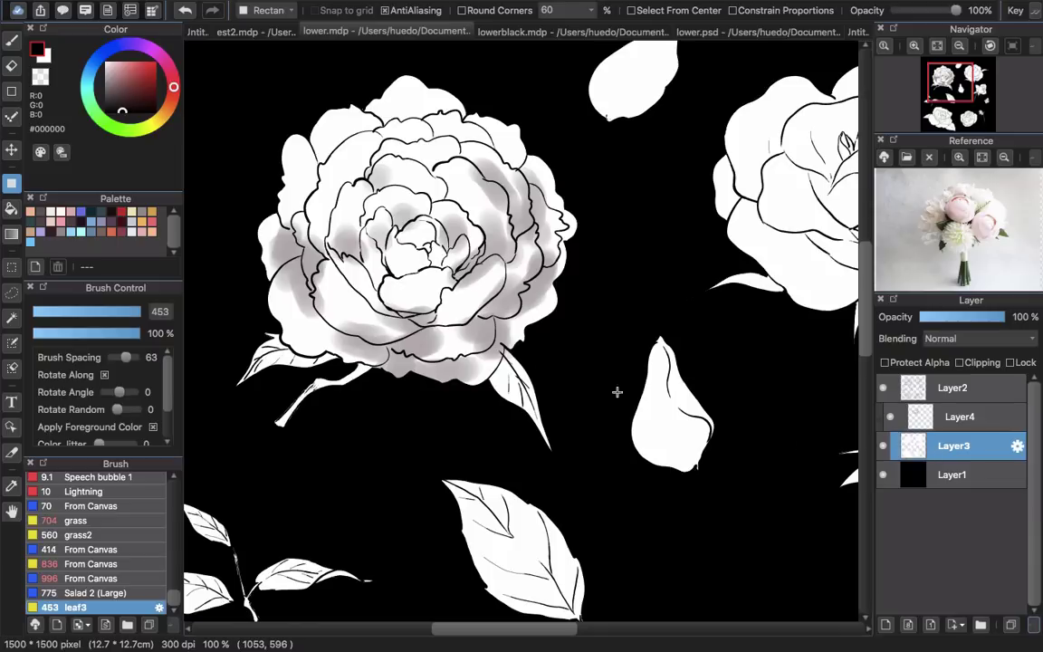
click(883, 388)
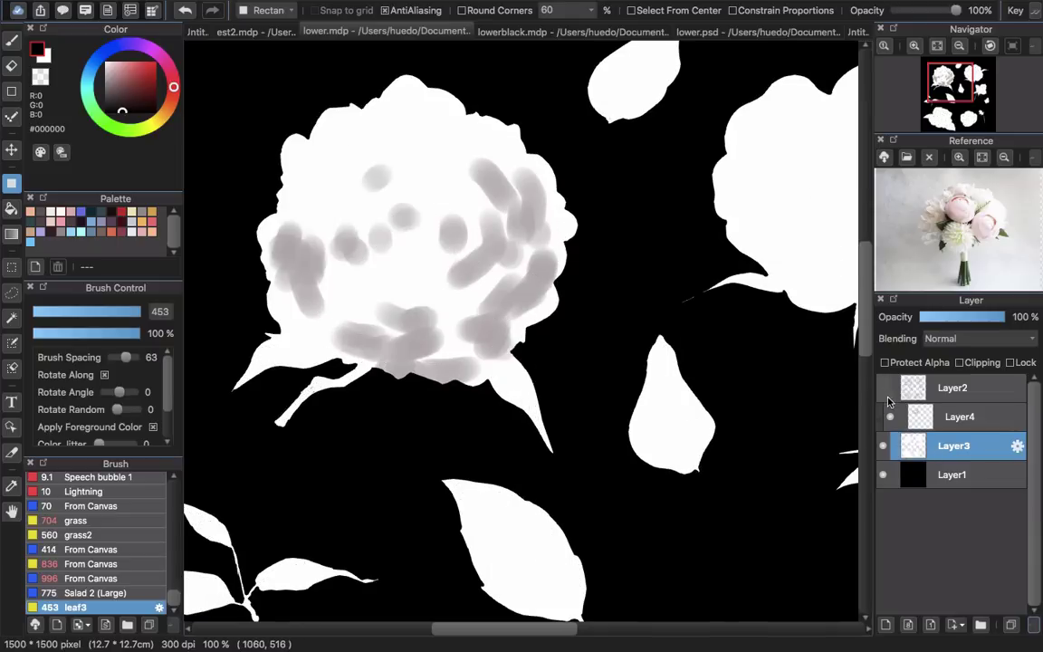
click(883, 388)
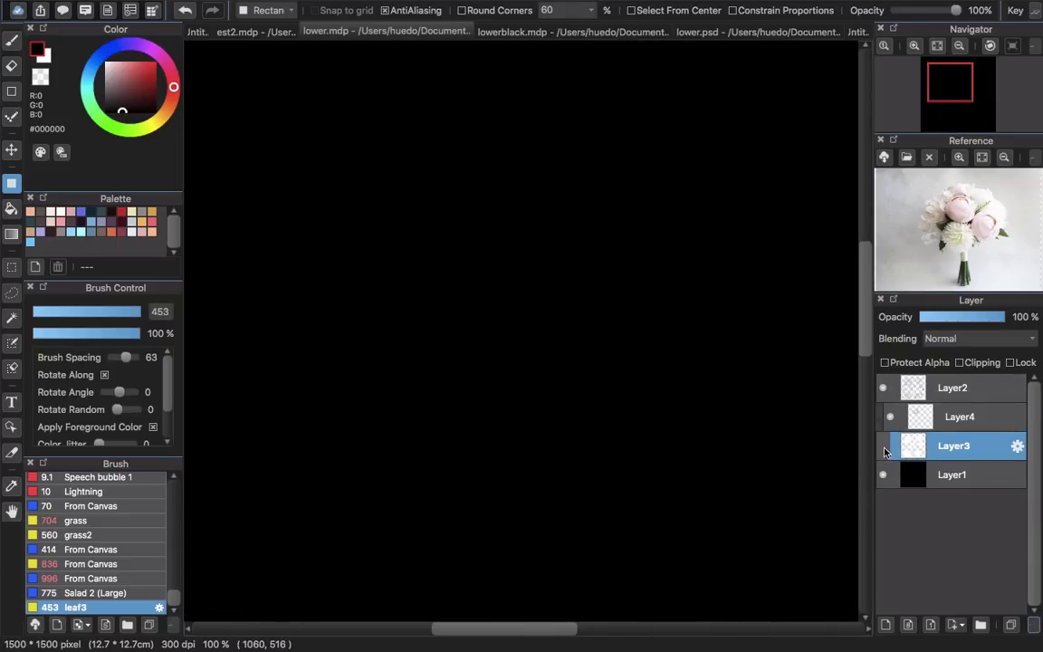
Step: Toggle the clipped Layer4 grey shading to compare, then reselect the black Layer1
click(904, 426)
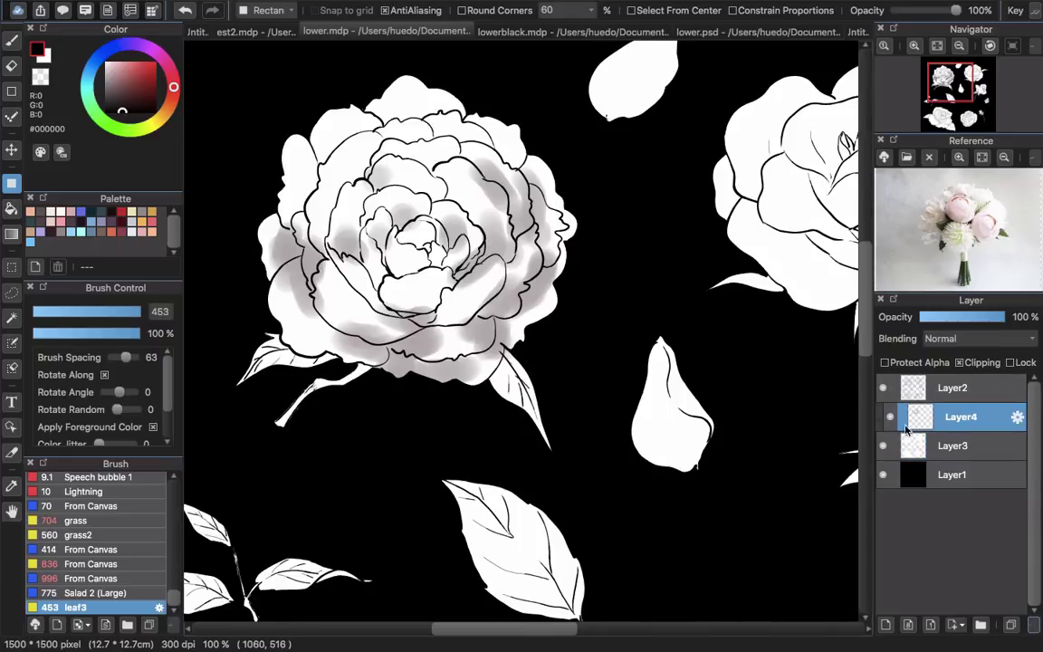
click(891, 419)
click(891, 419)
click(891, 418)
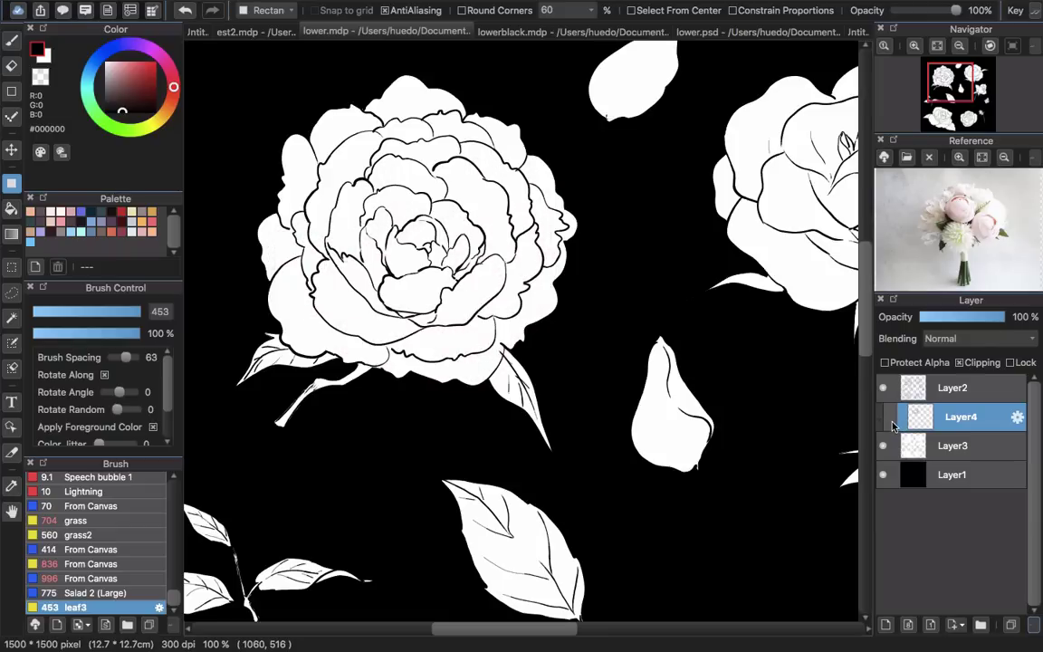
click(891, 419)
click(891, 419)
click(891, 418)
key(super+minus)
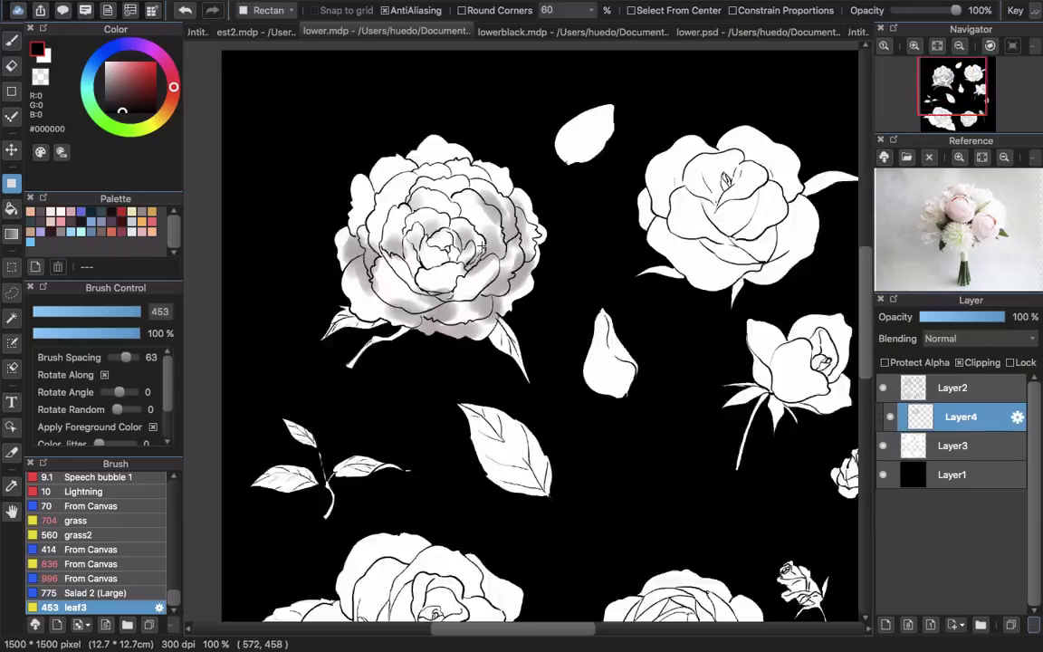
key(super+minus)
key(super+equal)
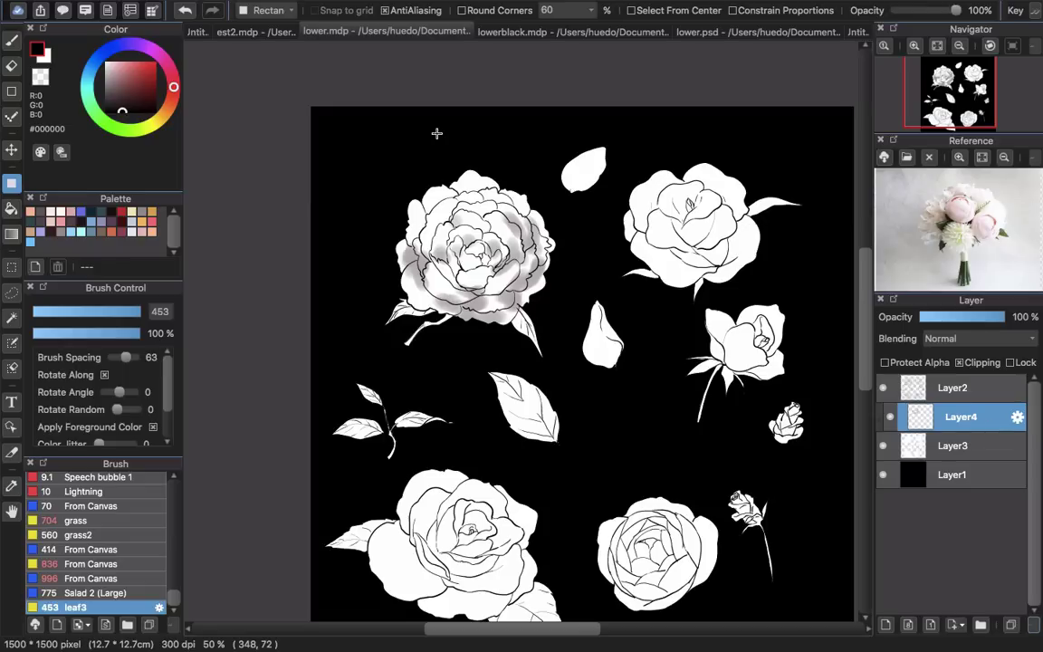
click(979, 478)
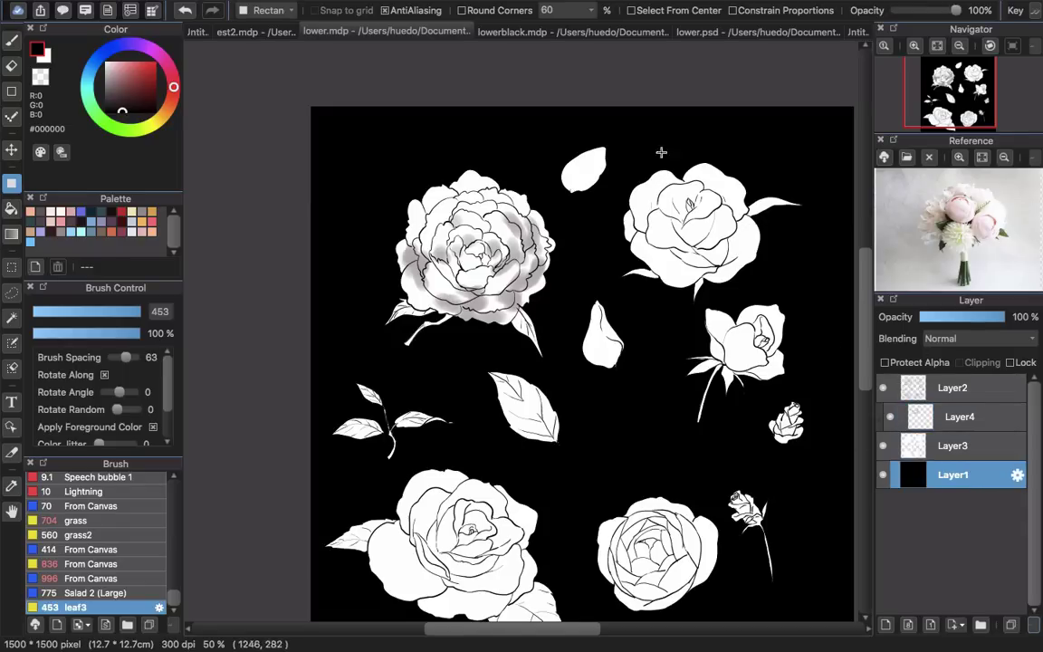
Step: In lower.psd, hide the white BG layer and check which layer holds the leaf shading
click(733, 33)
scroll(1029, 503, down, 2)
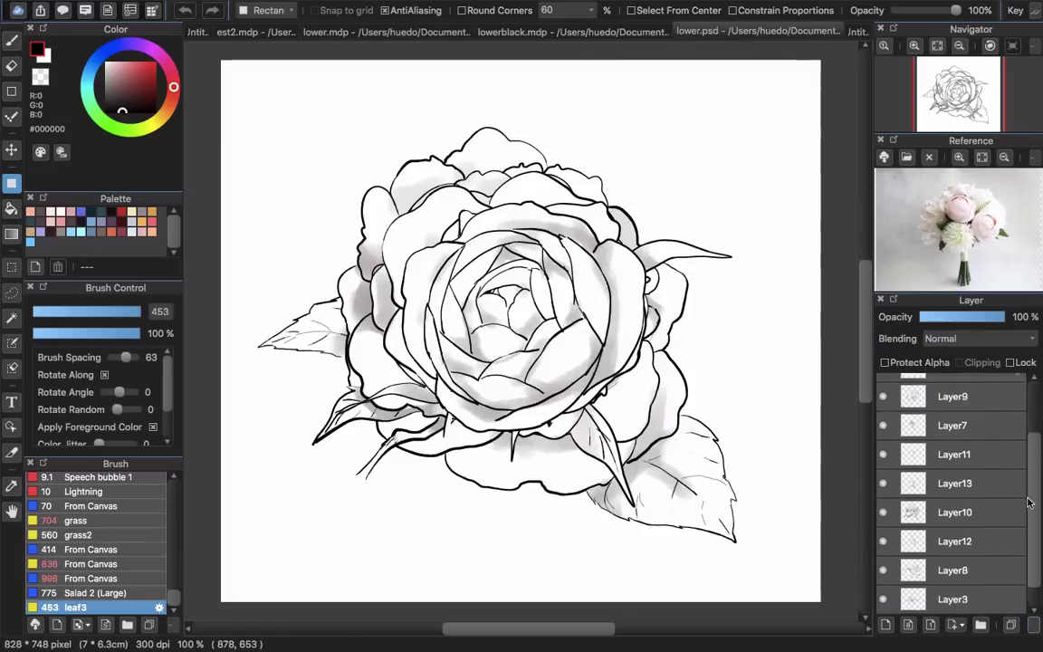
scroll(1028, 502, down, 1)
click(884, 571)
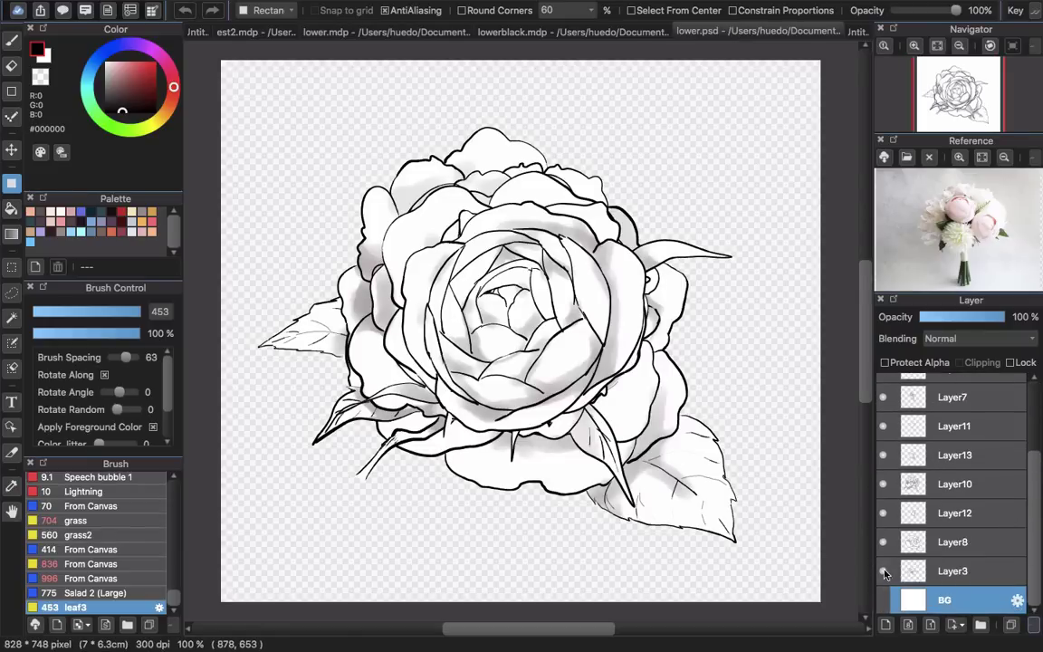
click(883, 543)
click(86, 629)
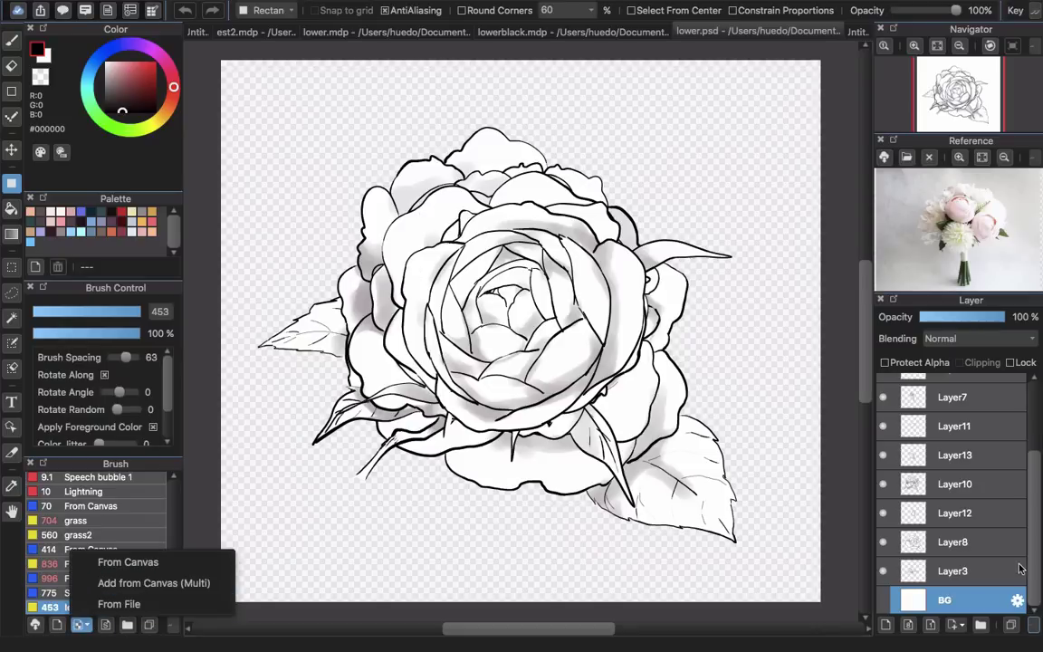
key(Escape)
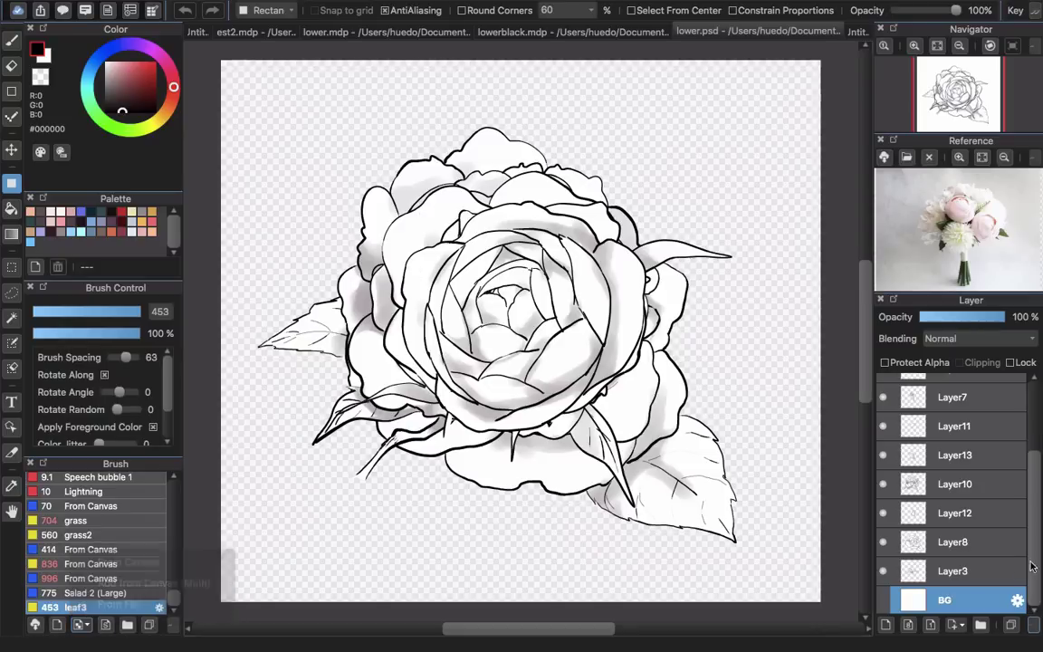
Step: Delete the BG layer and create a Bitmap brush with Add from Canvas (Multi)
click(1035, 625)
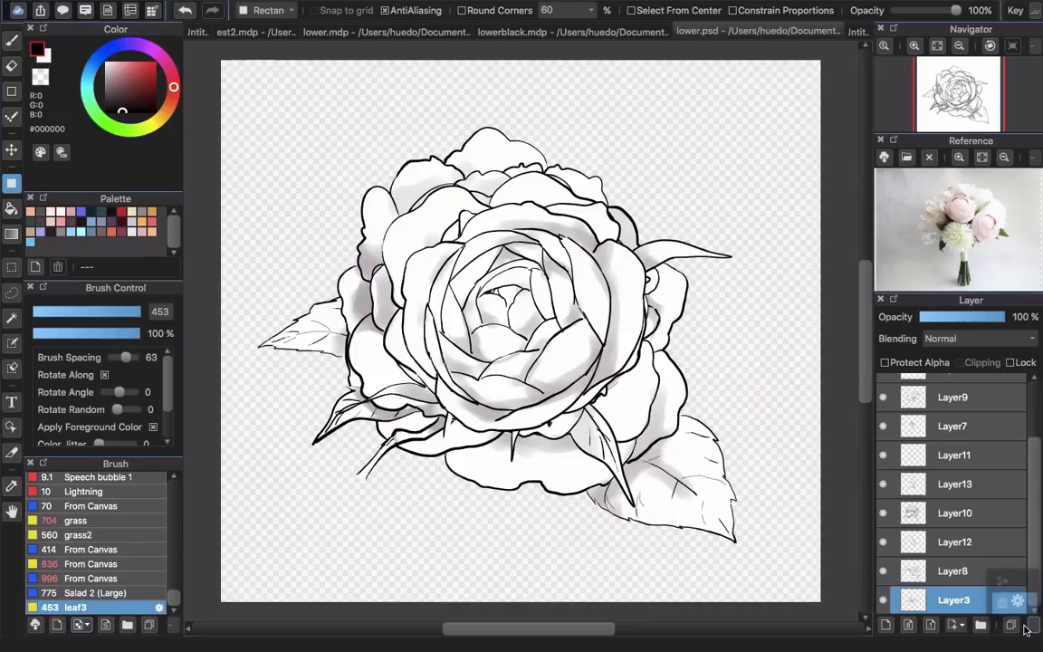
click(107, 625)
click(142, 583)
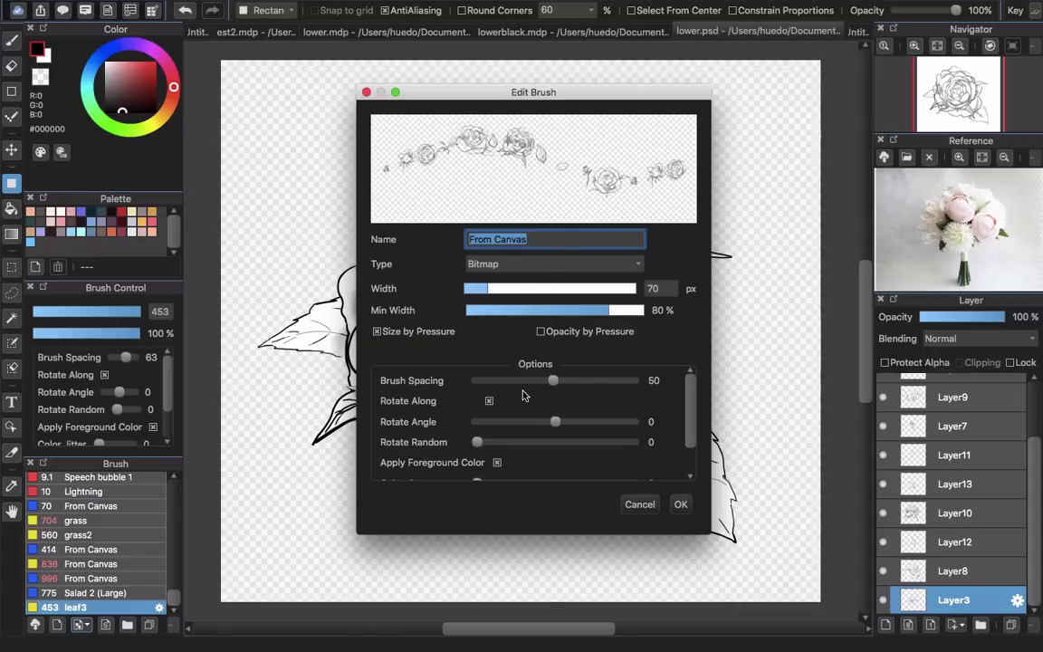
Step: Try Brush Spacing at 30, widen it to 76, and save the flower brush
drag(553, 380, 499, 381)
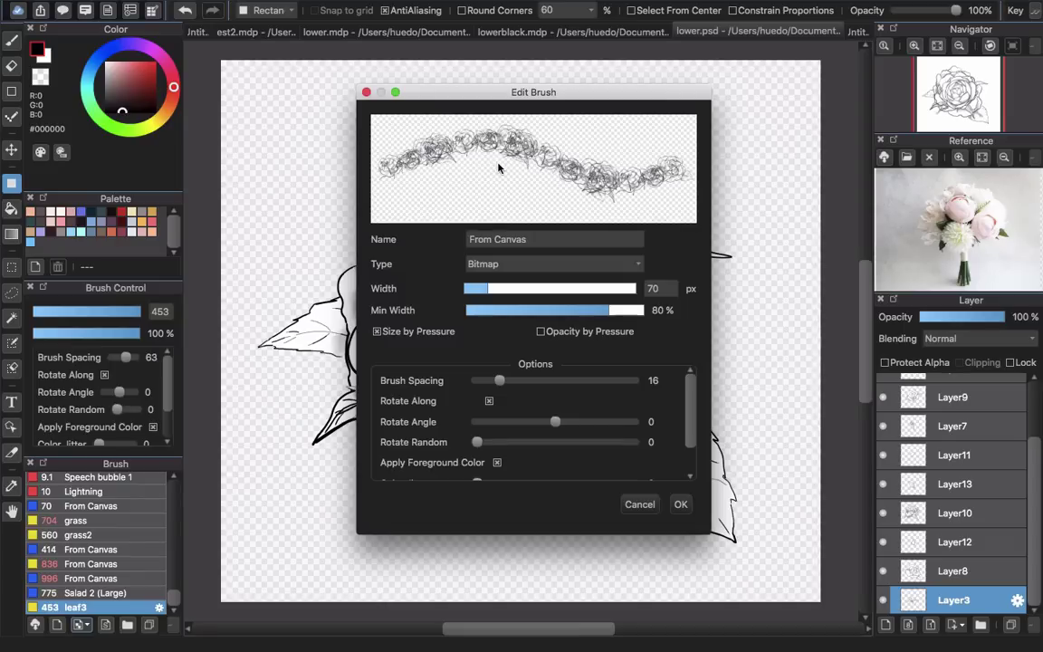
drag(499, 381, 594, 380)
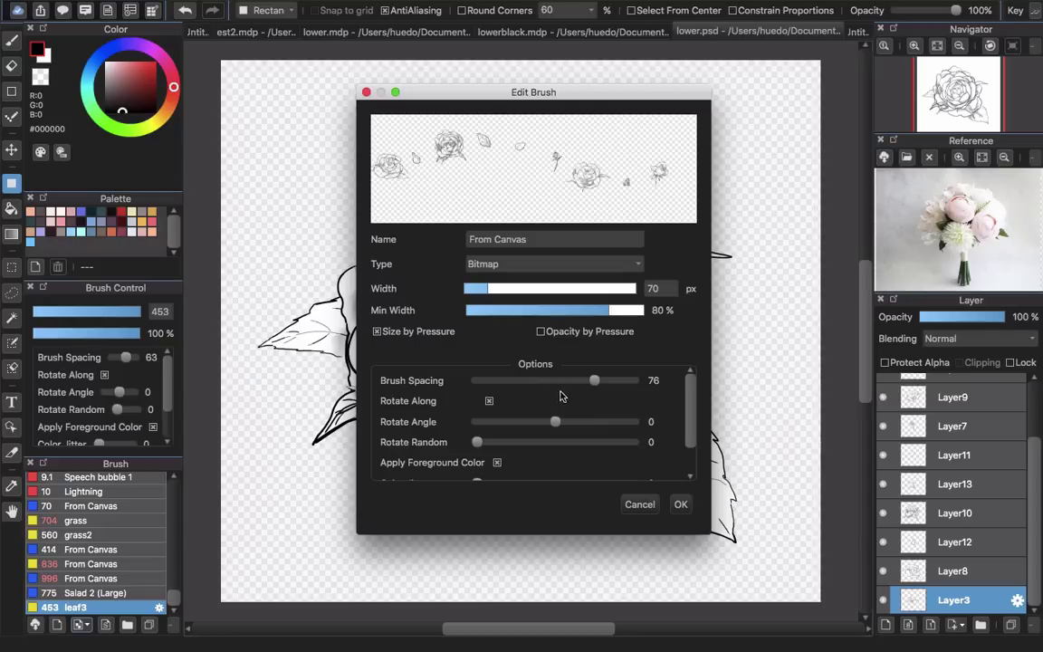
scroll(490, 419, down, 2)
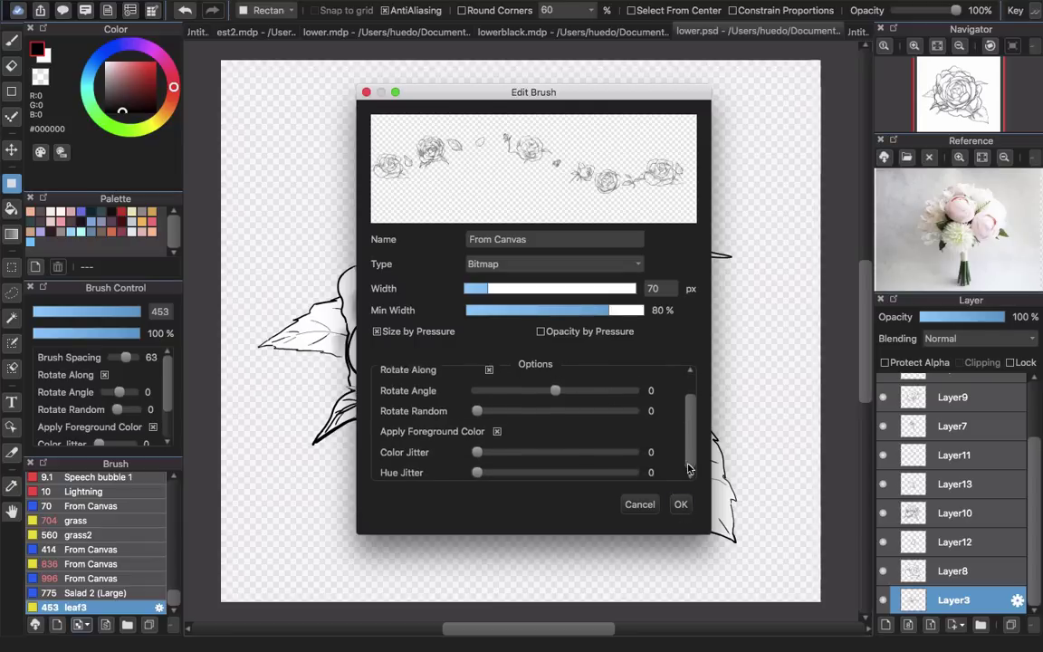
click(681, 505)
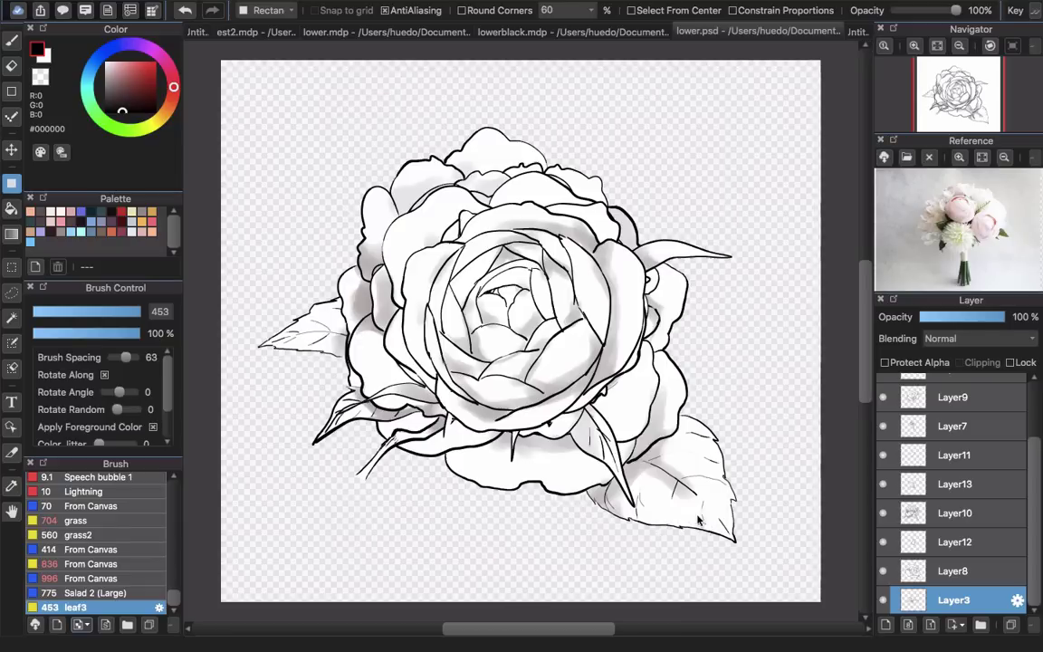
Step: On the blank untitled document, take the flower brush and enlarge it to size 673
click(199, 33)
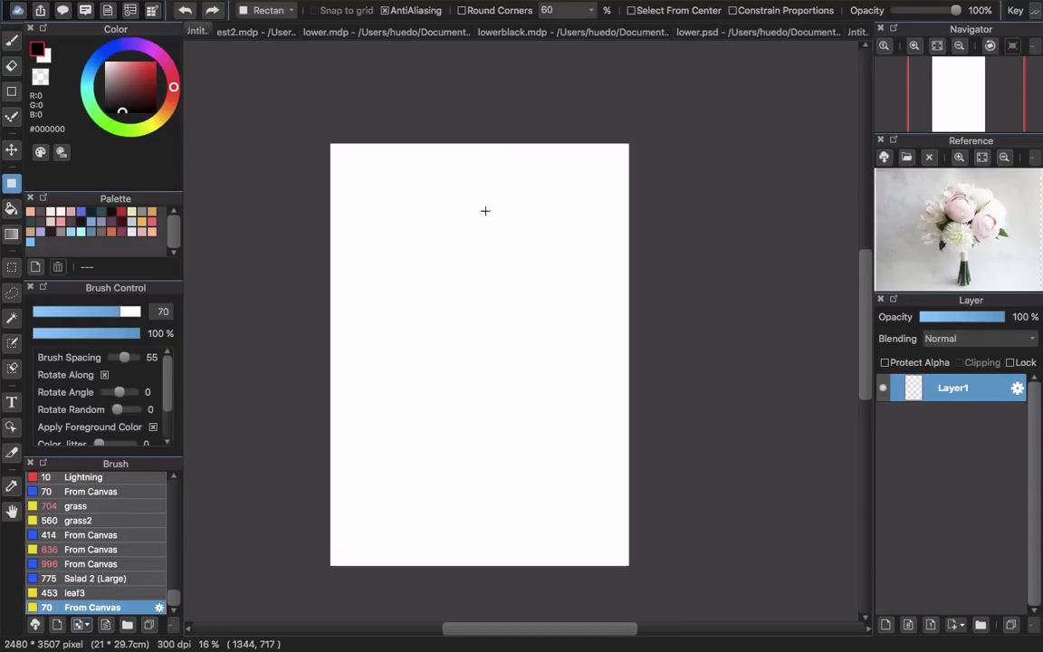
key(b)
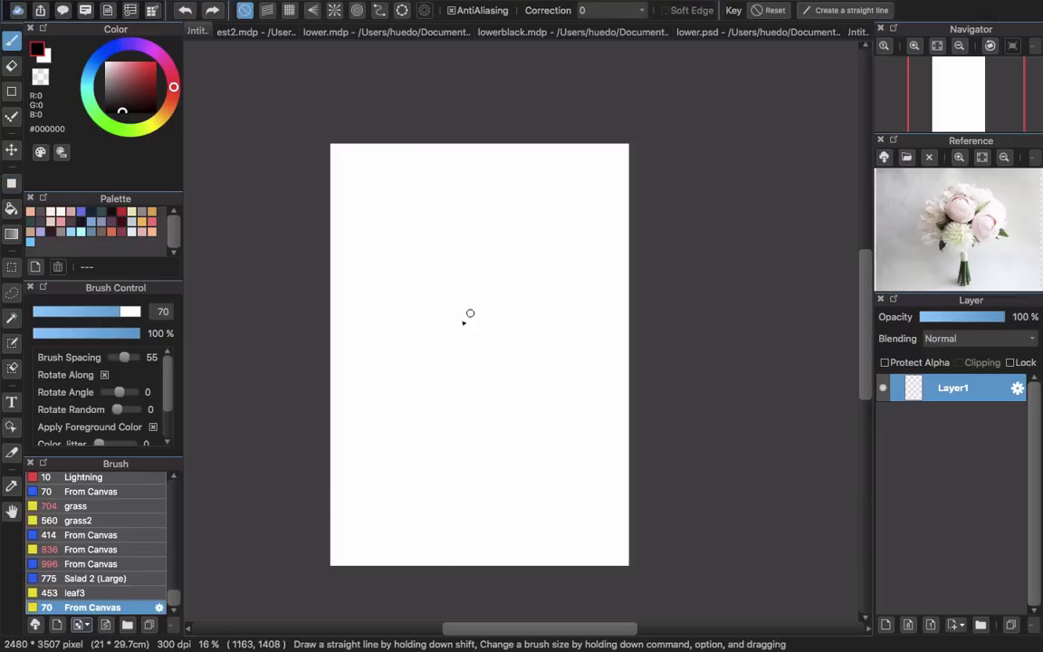
mouse_move(408, 361)
mouse_down()
mouse_move(553, 315)
mouse_move(409, 365)
mouse_move(443, 298)
mouse_move(491, 275)
mouse_move(544, 300)
mouse_move(558, 360)
mouse_move(511, 479)
mouse_up()
Step: Stamp several test flower strokes, undo the last two, then clear the layer
scroll(534, 349, up, 2)
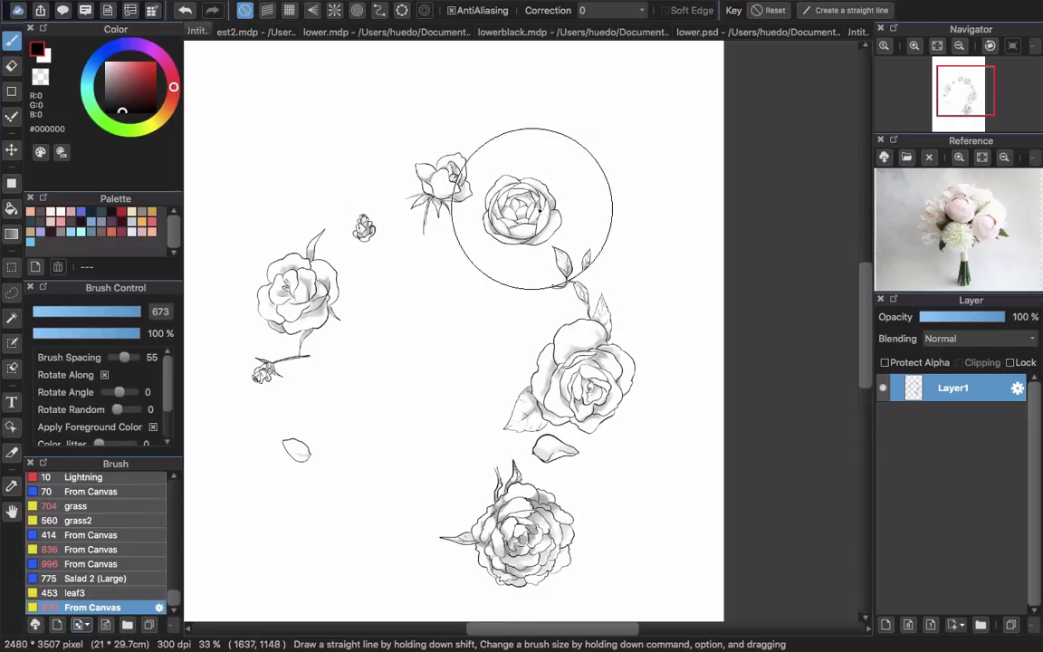
drag(547, 187, 582, 175)
scroll(473, 232, up, 5)
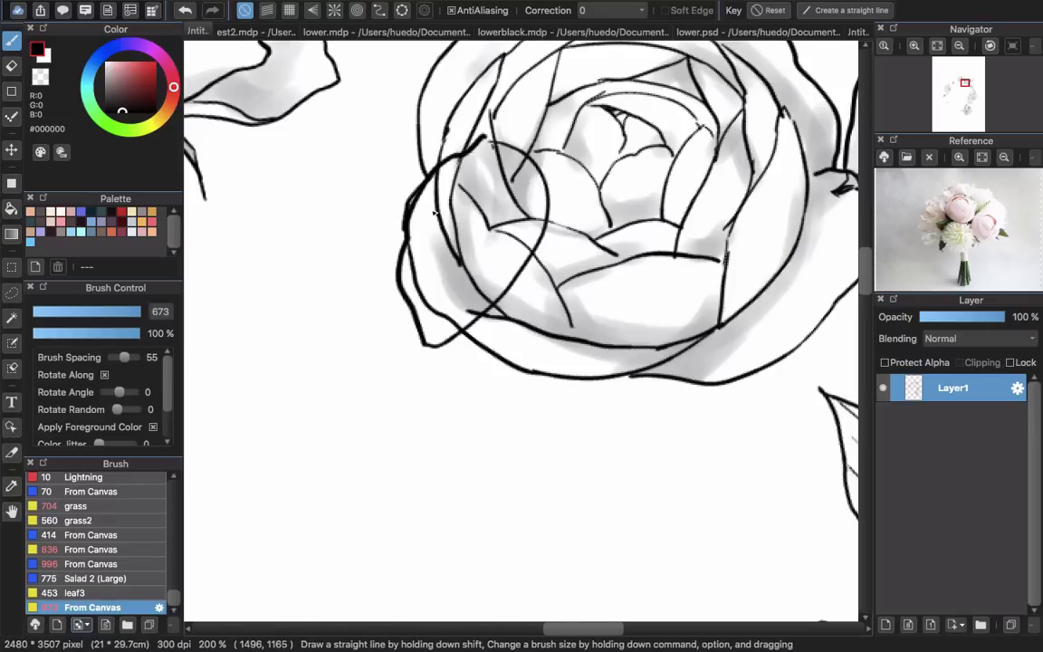
drag(564, 228, 643, 365)
drag(587, 182, 659, 372)
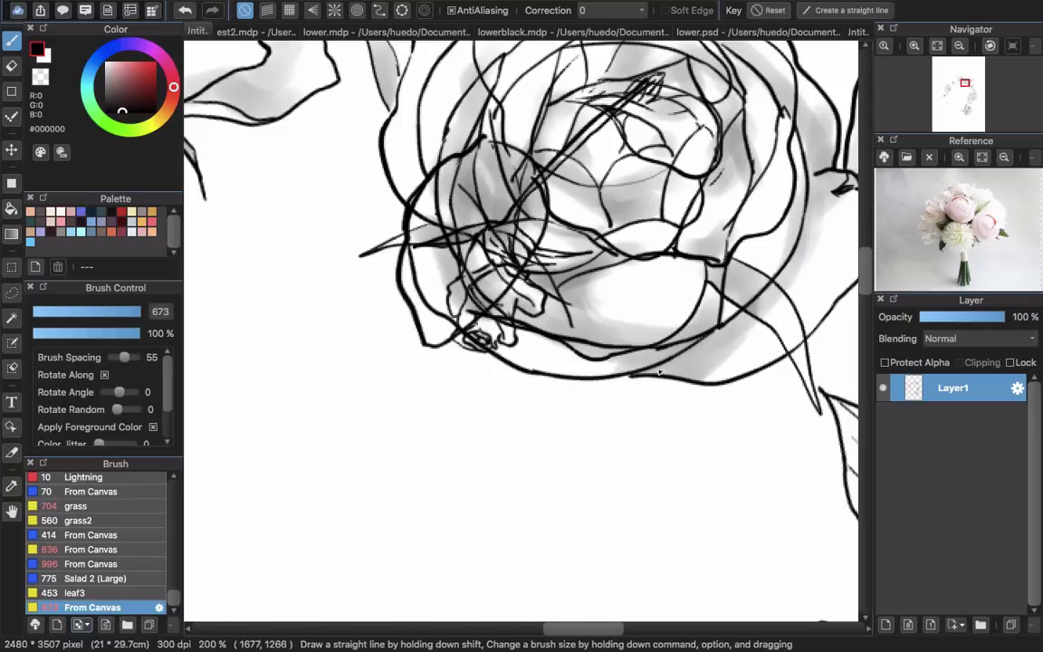
scroll(612, 350, down, 4)
key(super+z)
key(super+z)
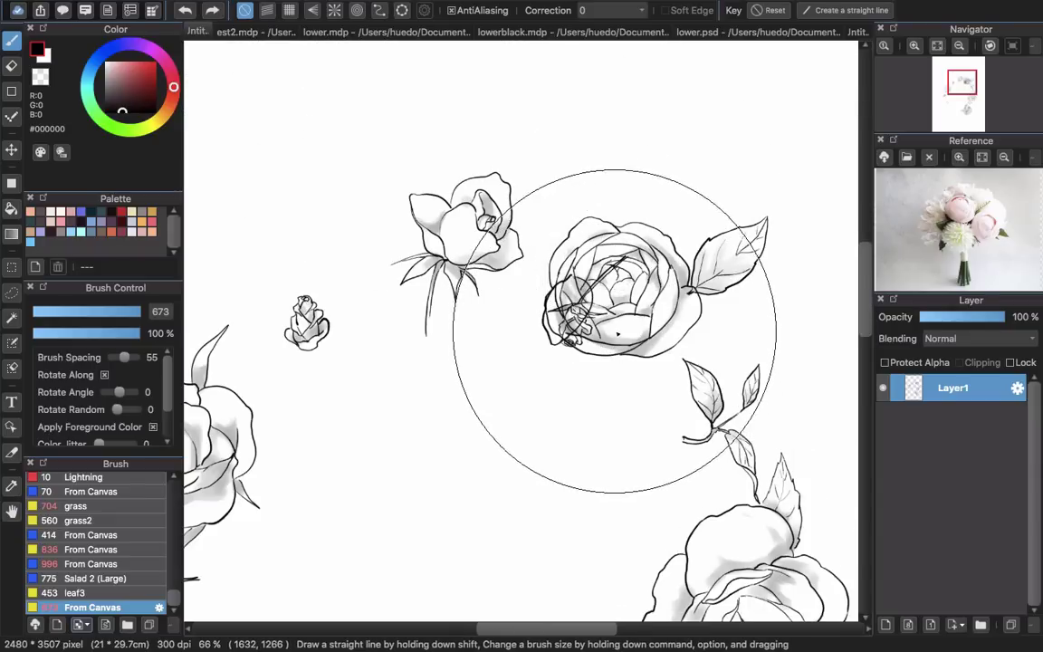
key(BackSpace)
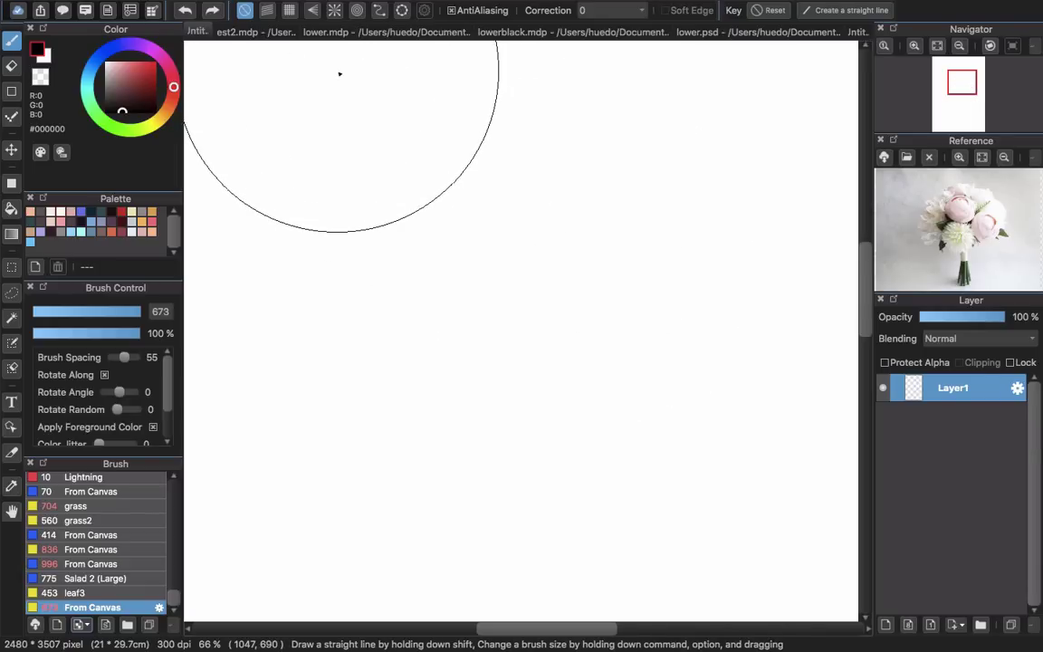
Step: Turn off Apply Foreground Color in the flower brush settings
click(160, 608)
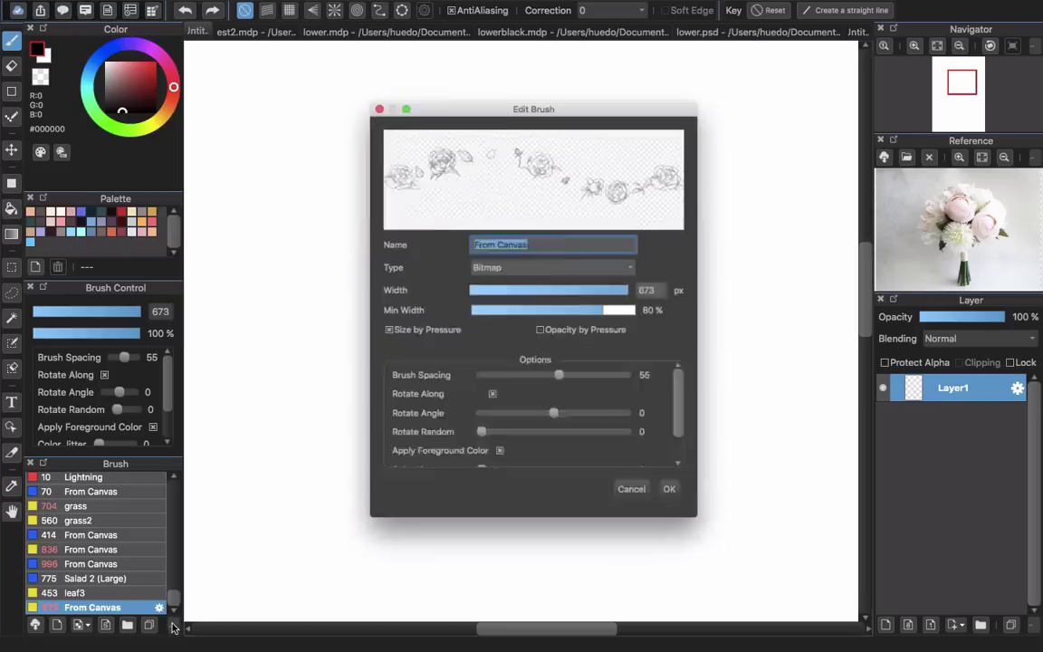
drag(693, 431, 654, 473)
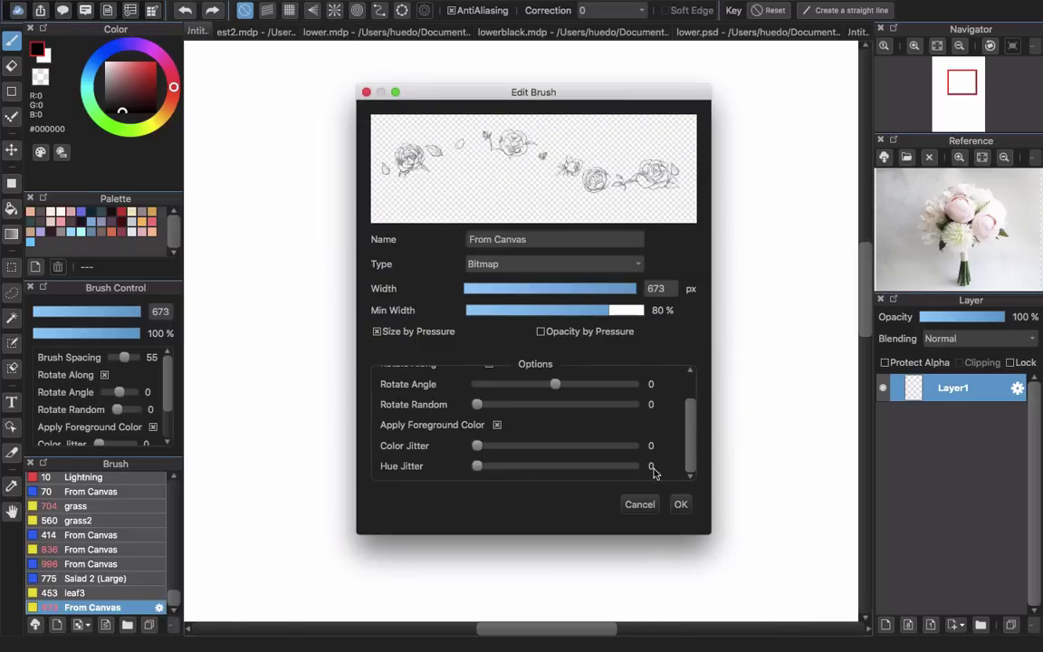
click(498, 425)
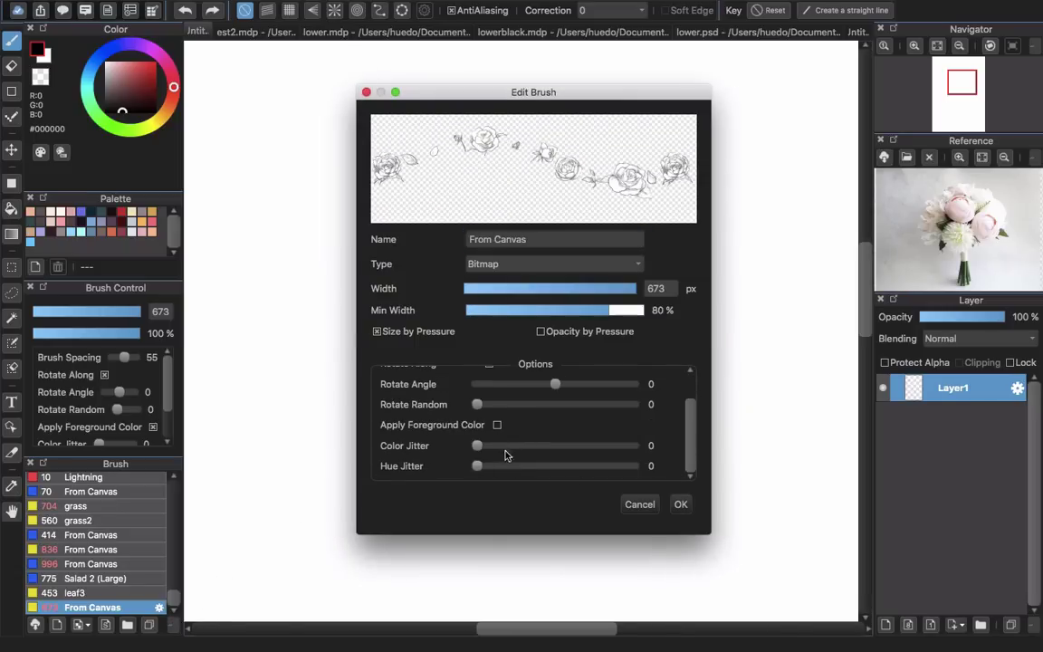
click(681, 504)
Step: Stamp a grey cluster of roses and leaves mid-page
mouse_move(498, 421)
mouse_down()
mouse_move(442, 303)
mouse_move(598, 265)
mouse_move(653, 395)
mouse_move(462, 413)
mouse_move(570, 302)
mouse_move(549, 269)
mouse_move(588, 364)
mouse_move(589, 294)
mouse_move(595, 306)
mouse_move(583, 276)
mouse_move(587, 285)
mouse_move(610, 430)
mouse_move(638, 357)
mouse_up()
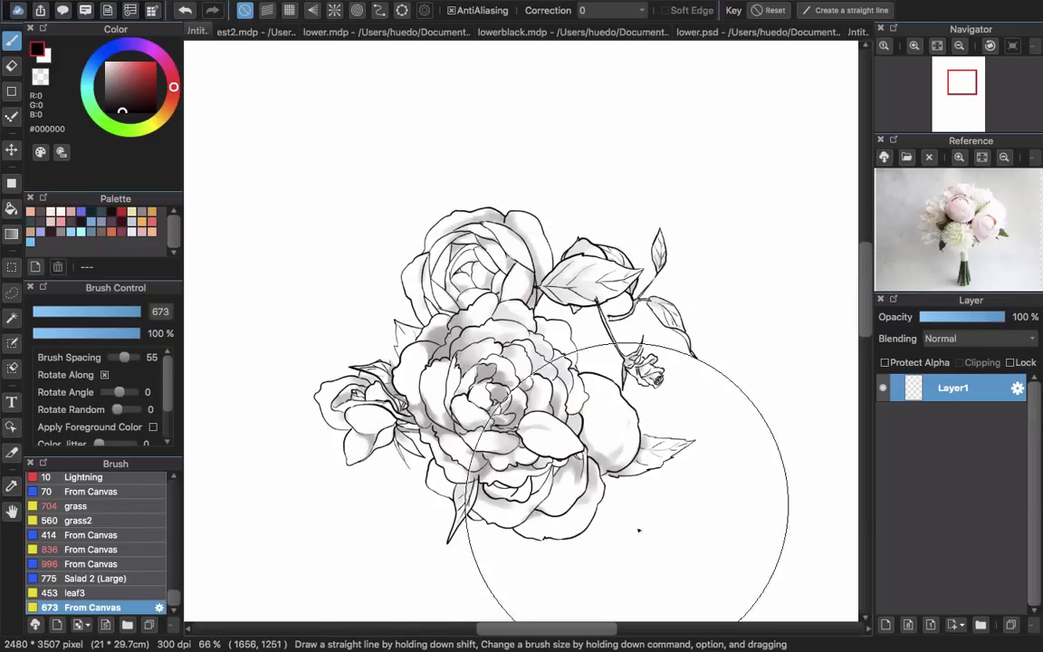
scroll(698, 424, down, 4)
scroll(670, 426, up, 1)
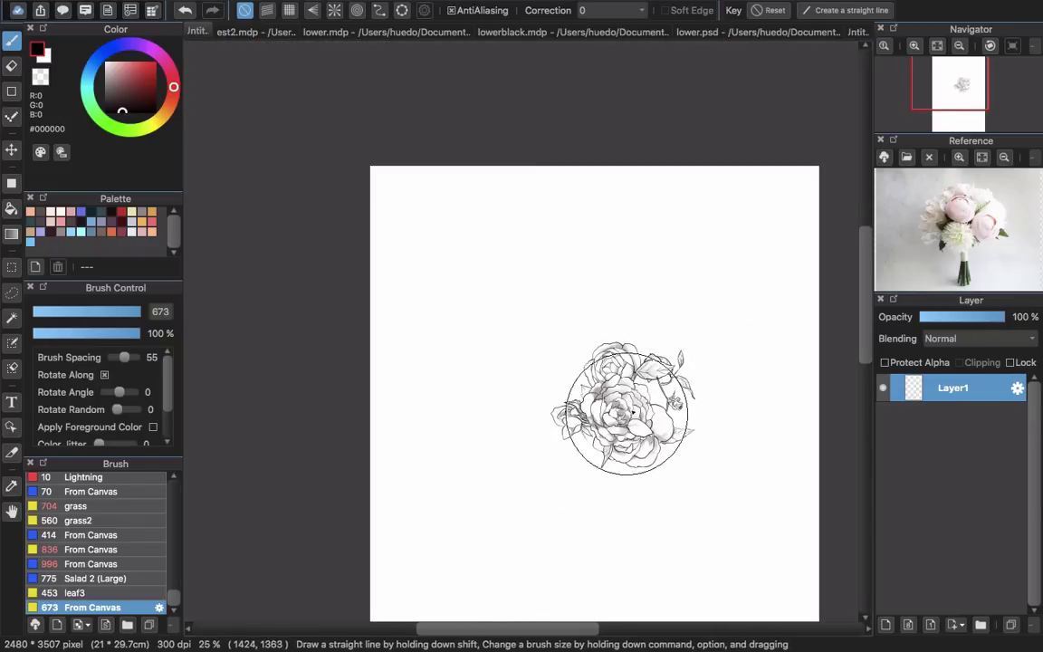
Step: Add Layer2 clipped to the flowers and set the colour to #FF7070
click(888, 630)
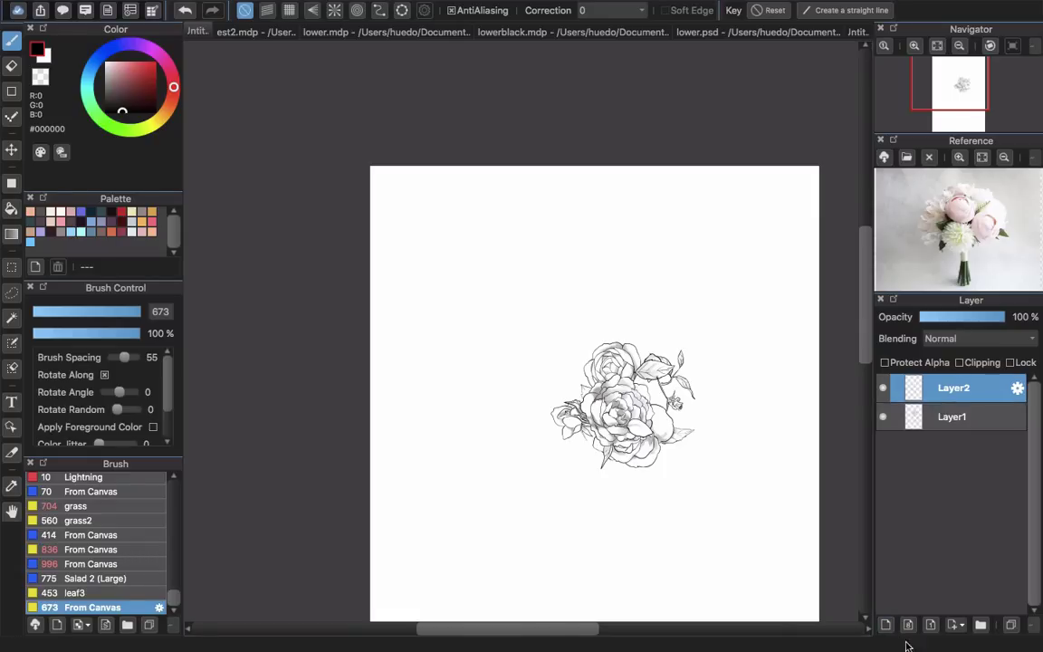
click(960, 362)
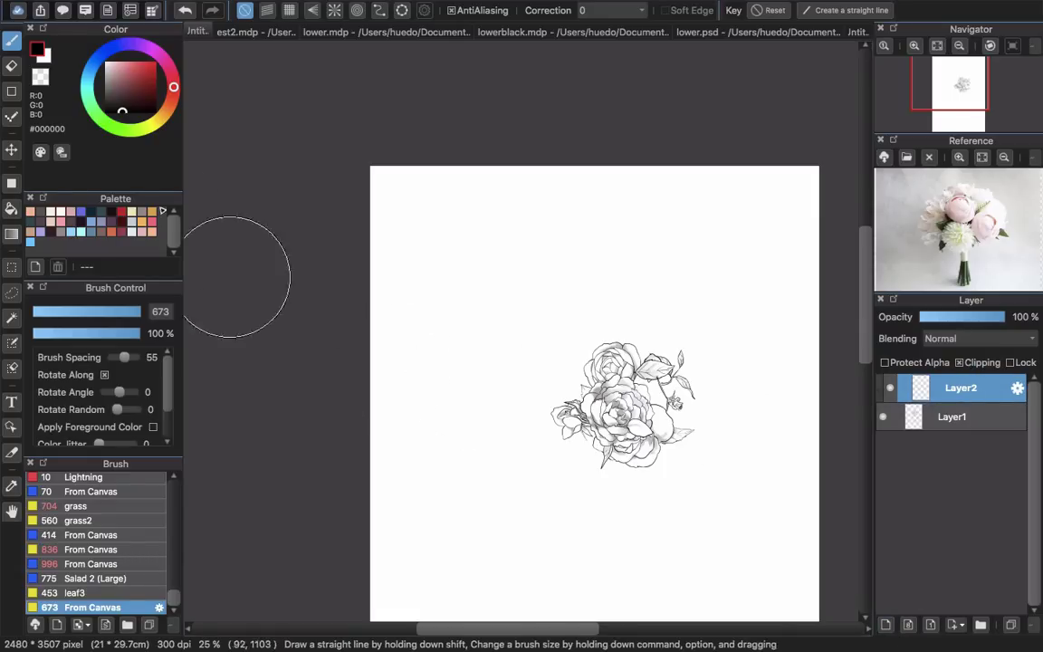
drag(138, 69, 133, 63)
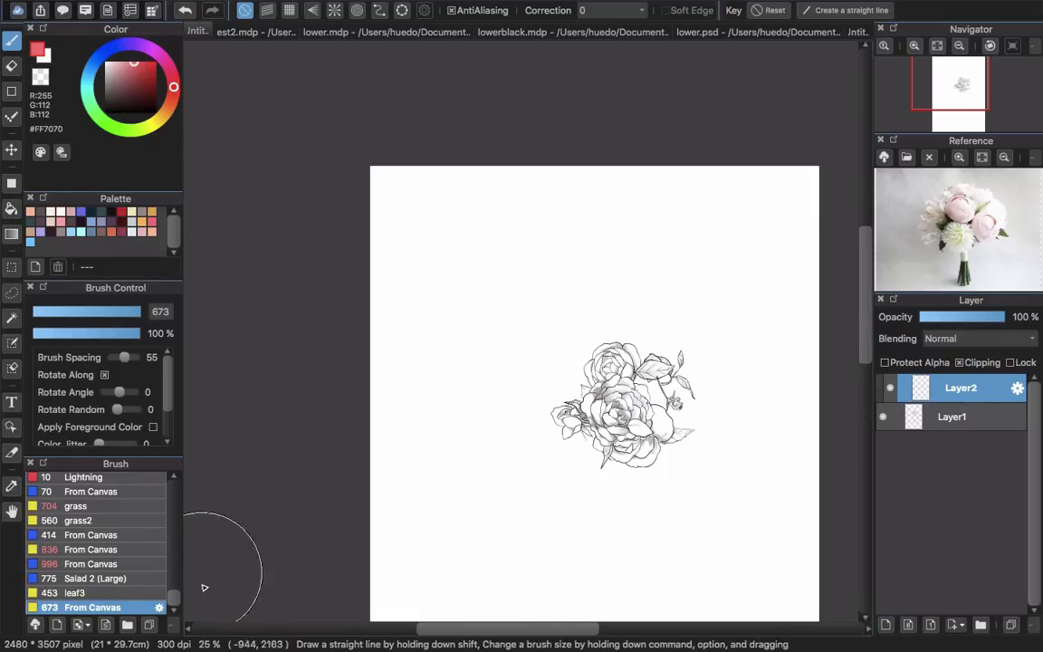
Step: Set Layer2 to Multiply and airbrush coral red over the stamped flowers
drag(177, 601, 175, 481)
click(98, 508)
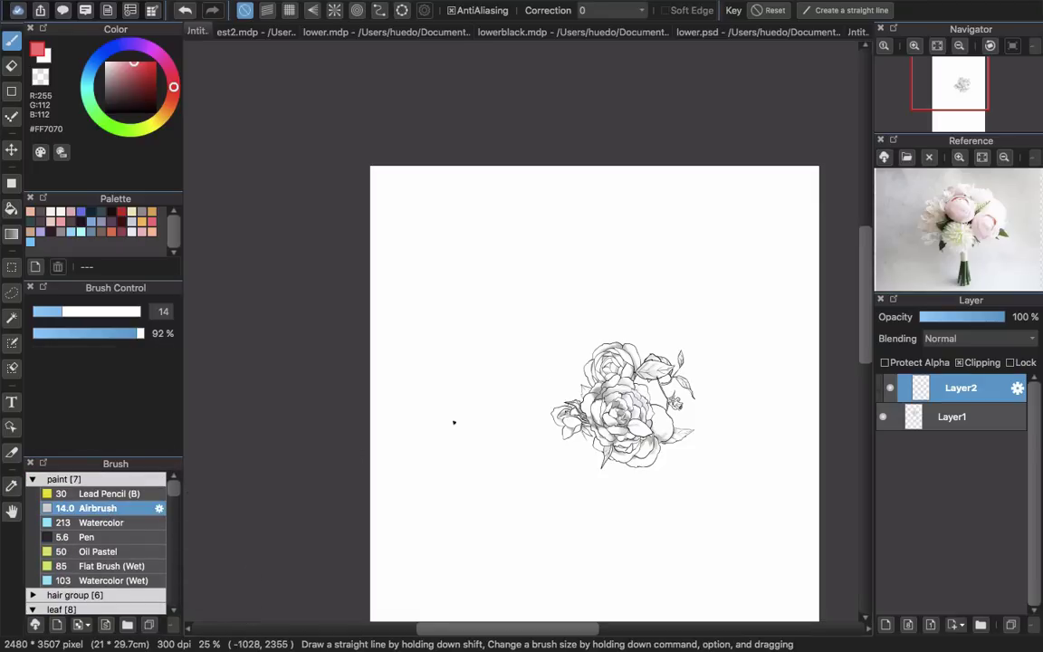
mouse_move(629, 373)
mouse_down()
mouse_move(480, 422)
mouse_move(773, 391)
mouse_move(619, 409)
mouse_move(575, 431)
mouse_move(638, 457)
mouse_up()
key(super+z)
click(962, 339)
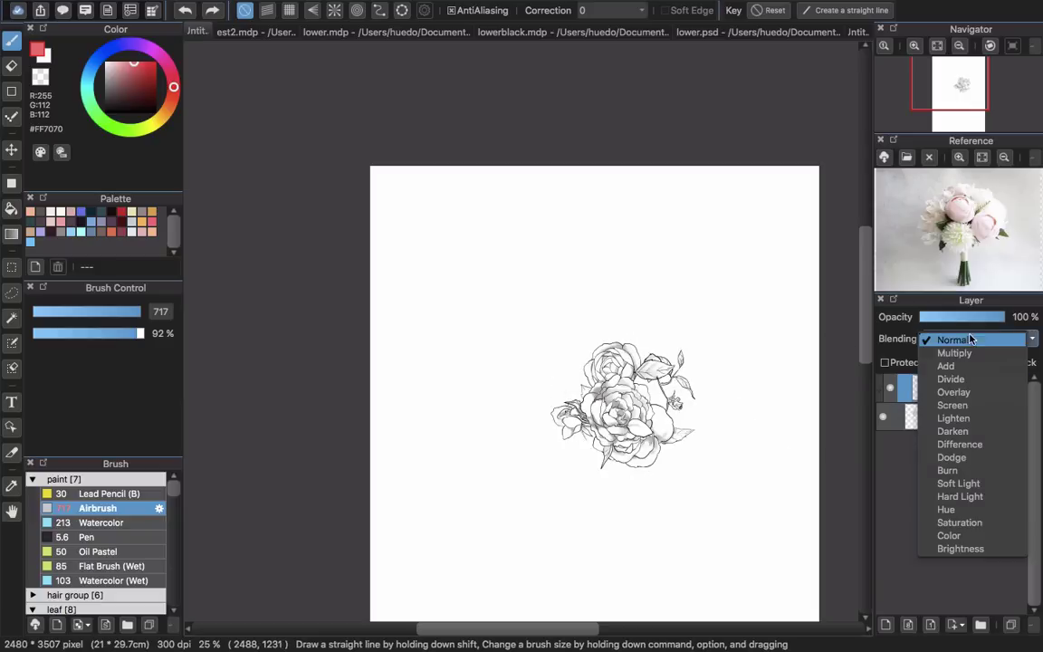
click(962, 354)
mouse_move(616, 362)
mouse_down()
mouse_move(574, 395)
mouse_move(654, 401)
mouse_move(650, 450)
mouse_up()
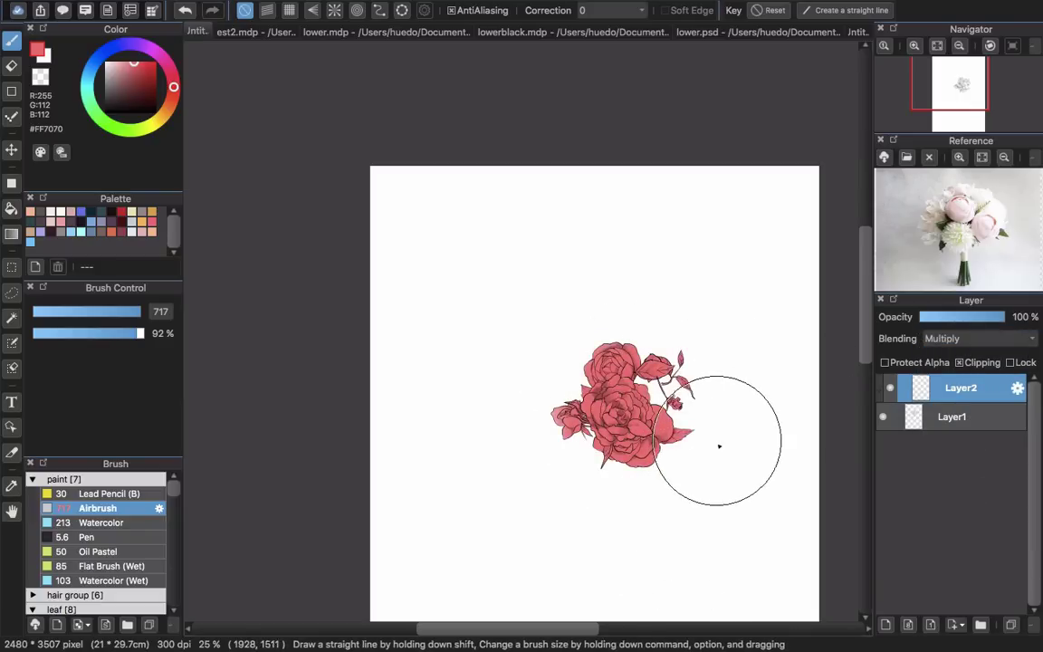
scroll(717, 443, up, 2)
scroll(709, 448, up, 1)
scroll(672, 496, down, 2)
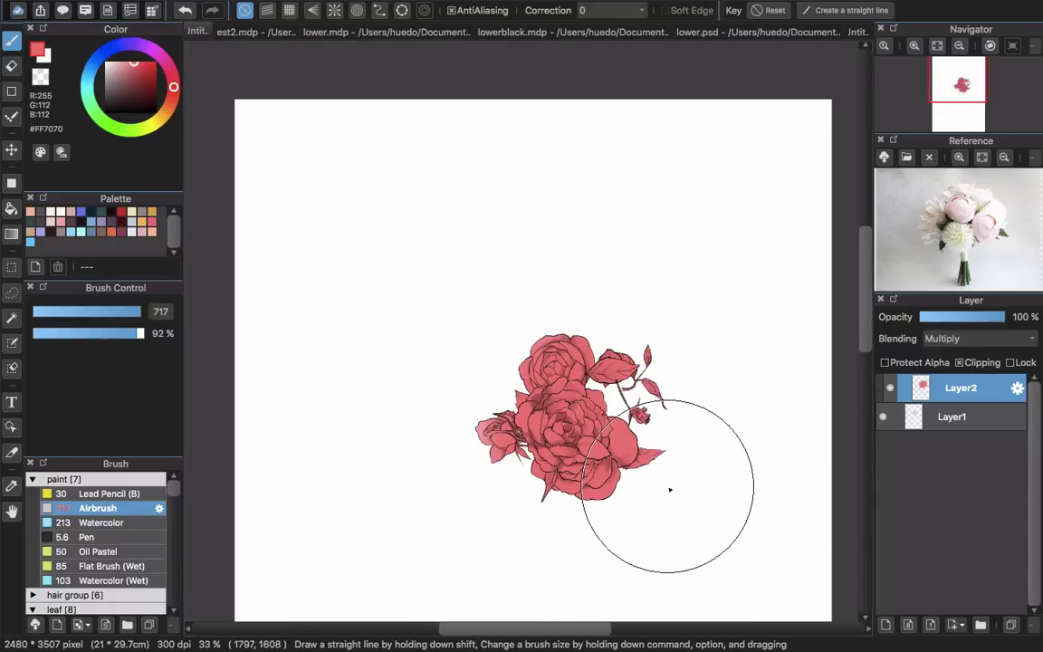
scroll(440, 397, down, 2)
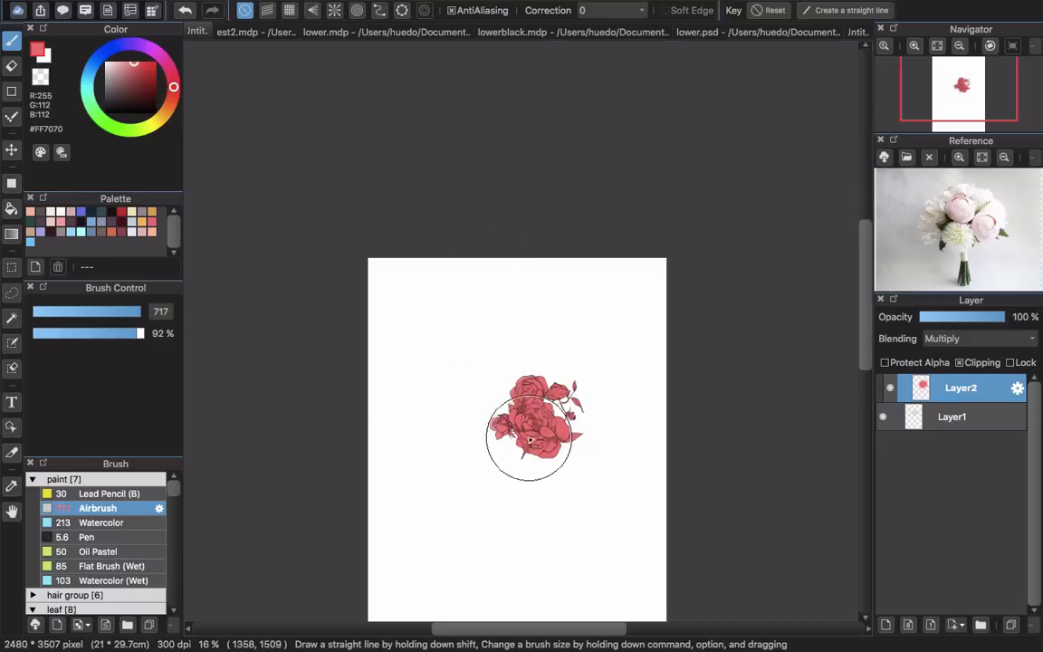
scroll(530, 440, up, 1)
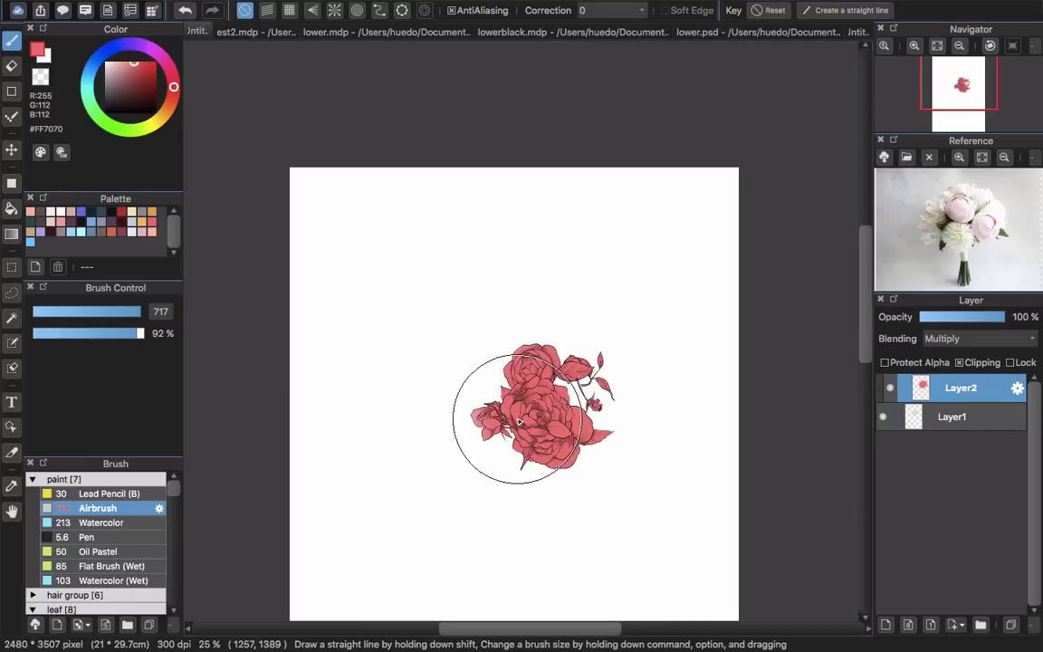